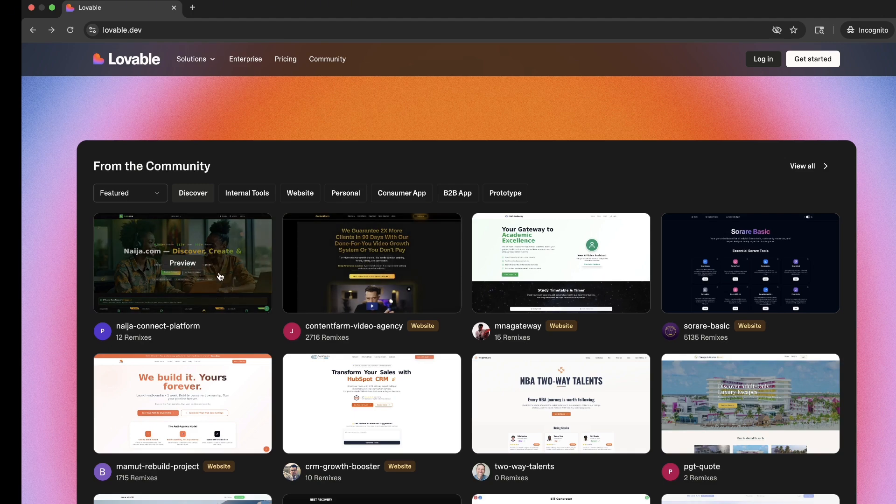
Open the naija-connect-platform community project's live site, look through its page, and return to the community projects
left_click(217, 260)
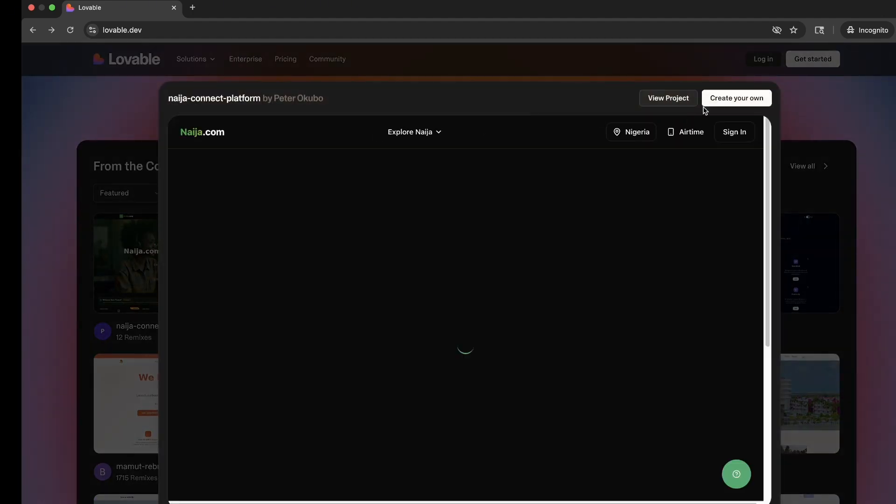
left_click(668, 98)
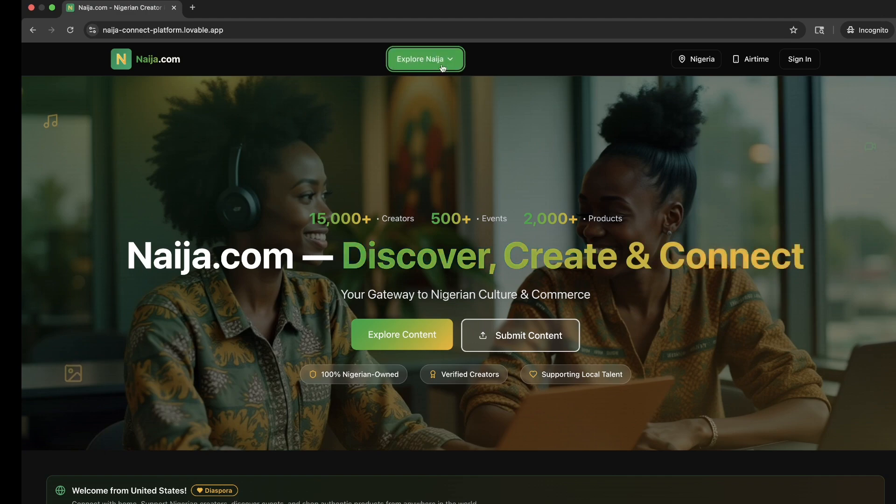
scroll(421, 279, "down", 7)
scroll(421, 278, "down", 6)
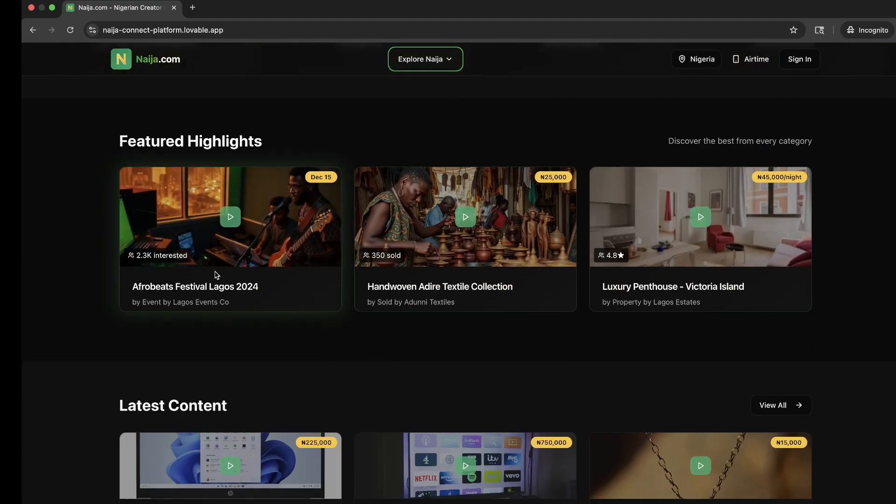
scroll(404, 256, "down", 10)
key("super+bracketleft")
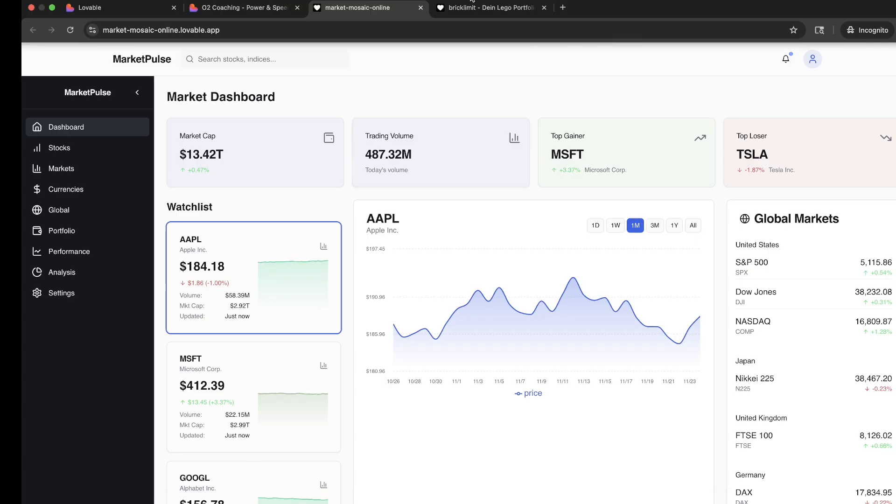
Start signing up for an account from the Pricing page
left_click(483, 8)
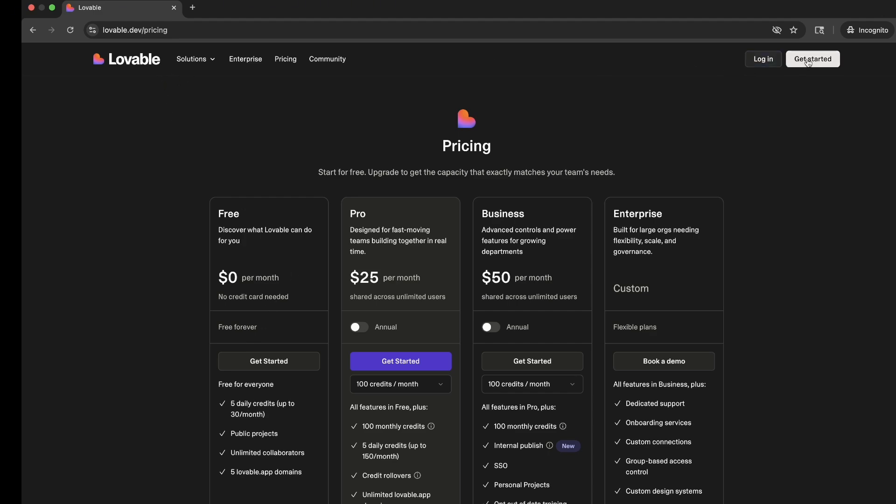
left_click(810, 63)
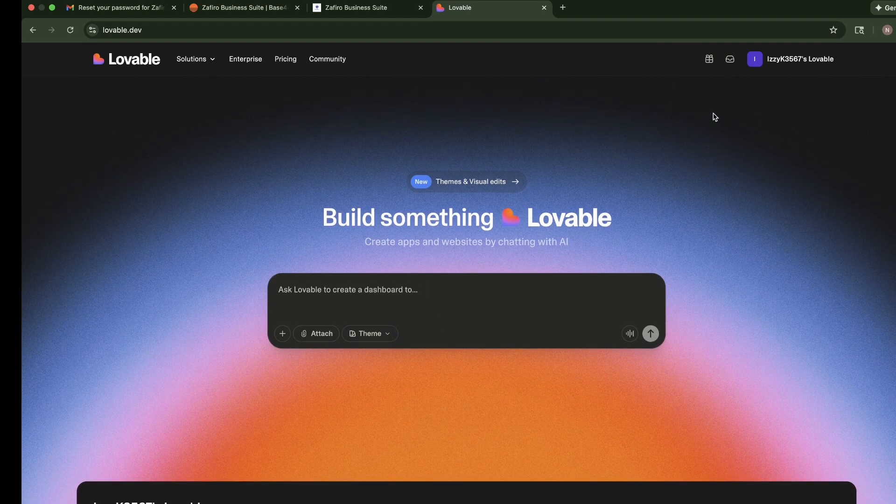
Check the account's credits and look through the workspace settings, including People and Privacy & security
scroll(580, 278, "down", 8)
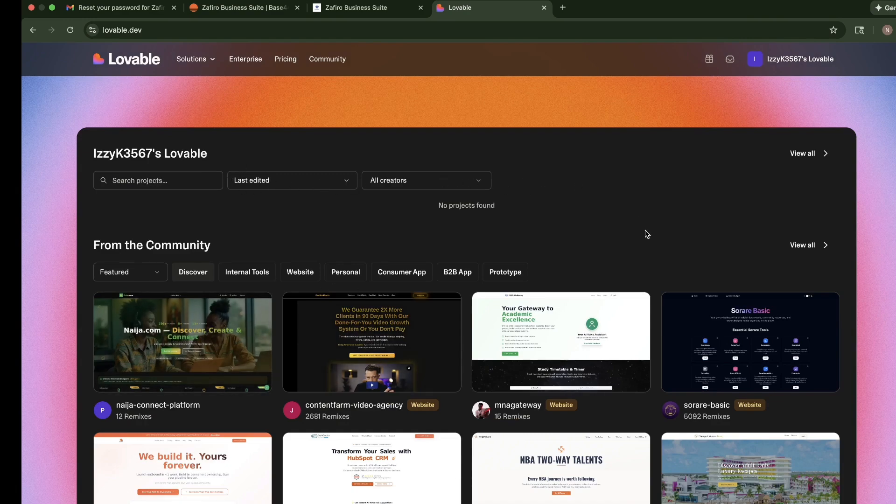
scroll(327, 246, "up", 8)
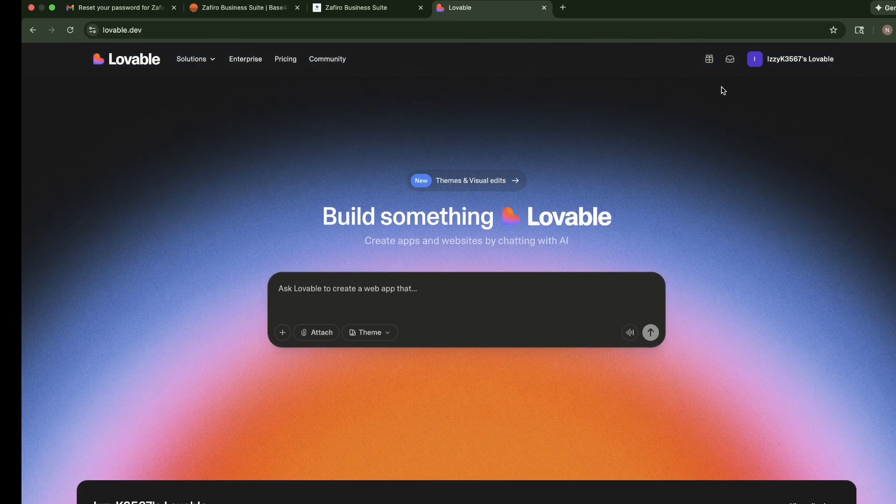
left_click(794, 60)
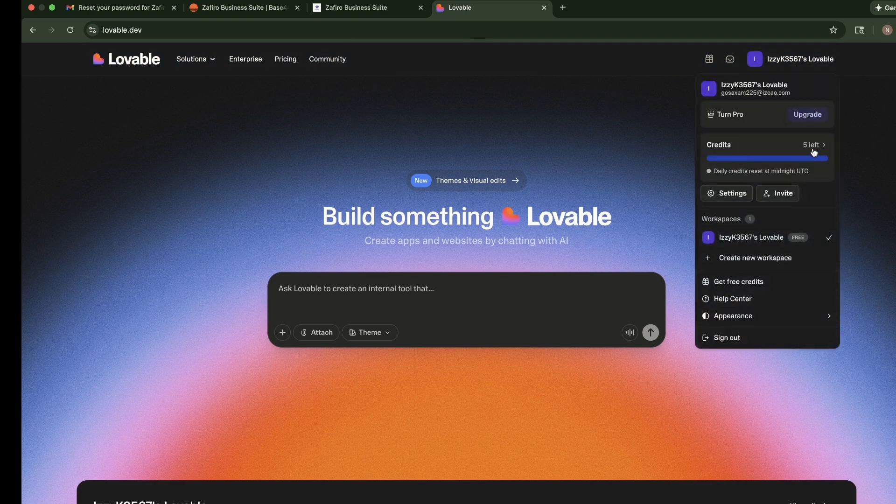
mouse_move(813, 156)
left_click(729, 199)
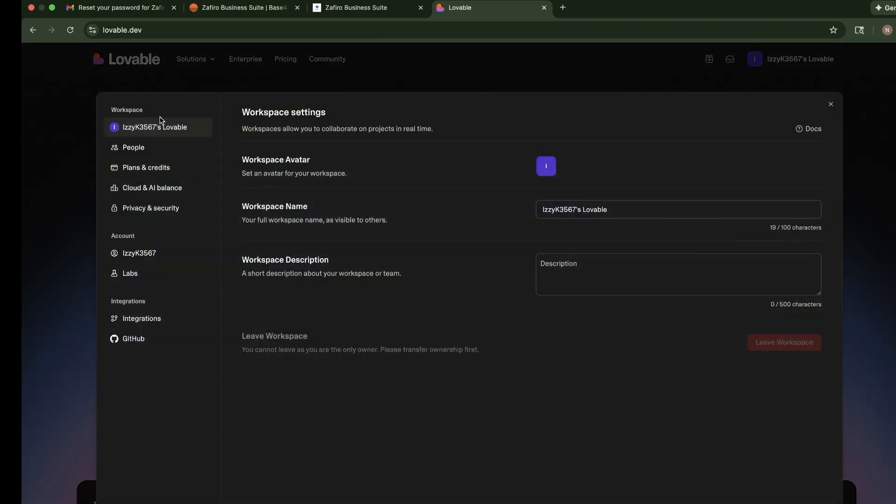
left_click(162, 146)
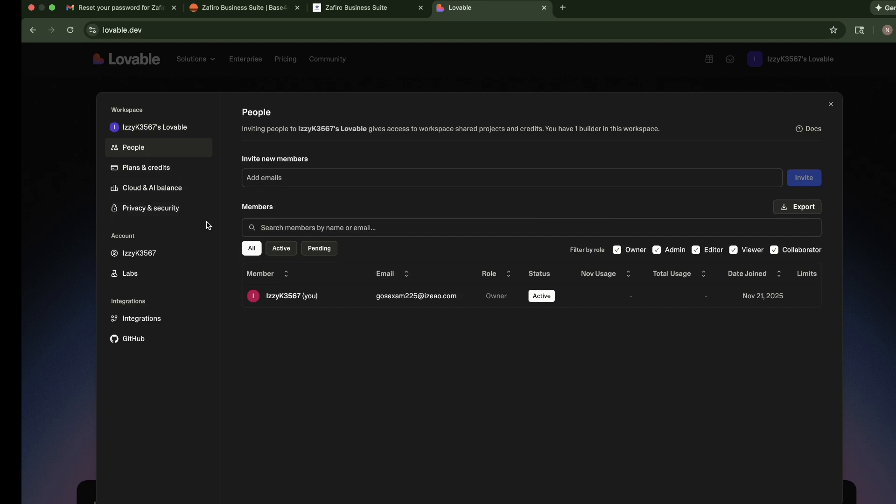
left_click(172, 209)
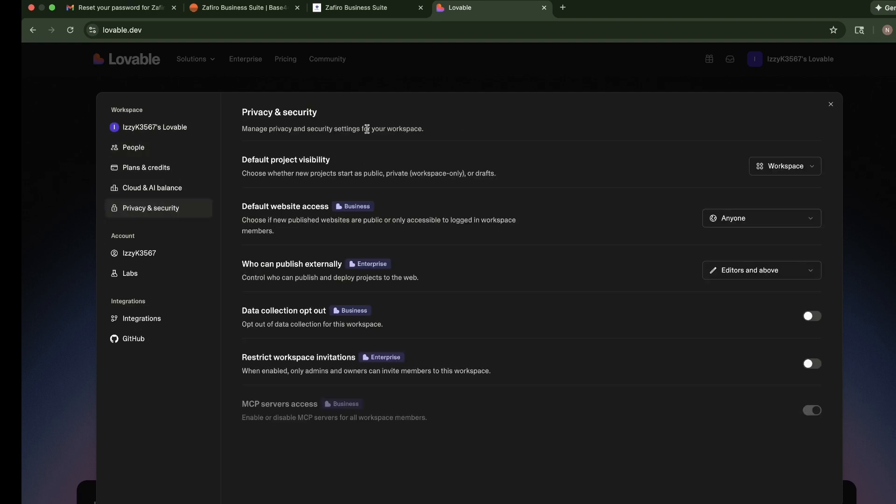
left_click(831, 104)
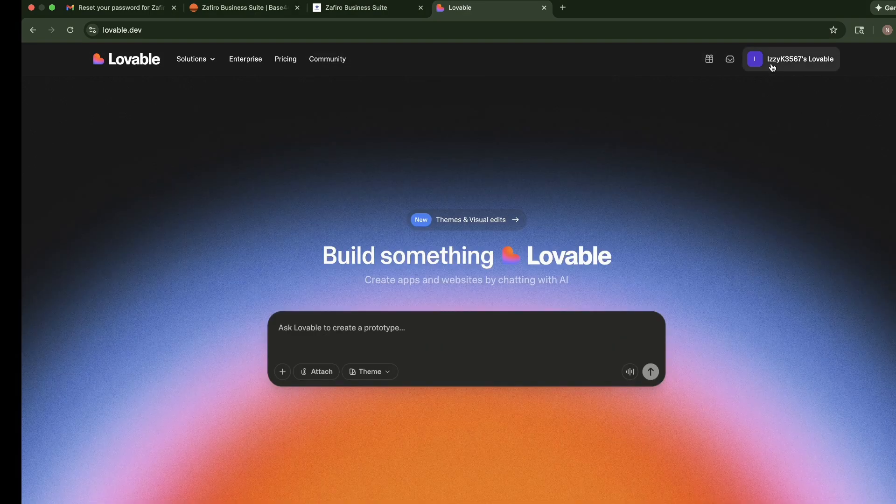
Set the account's appearance to Light
left_click(779, 61)
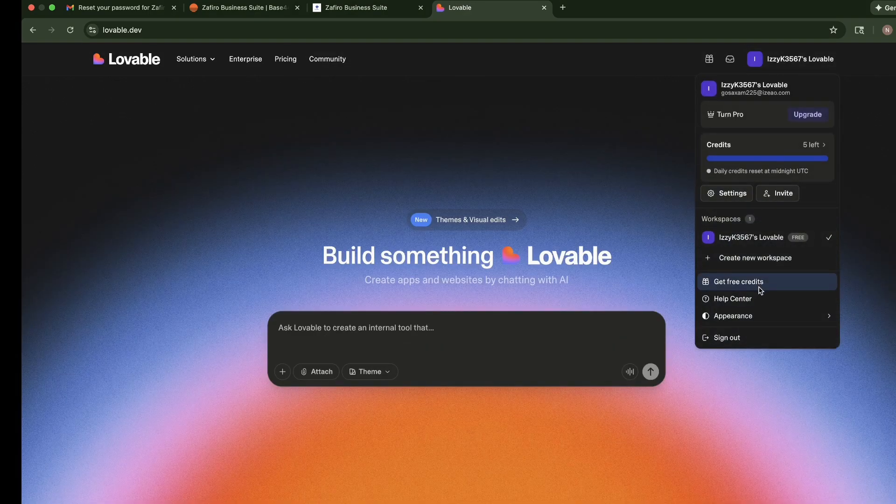
mouse_move(746, 317)
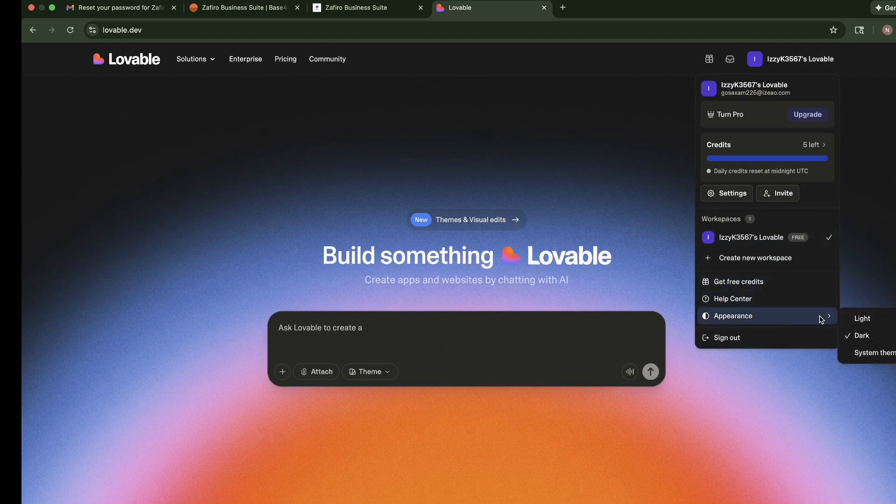
left_click(862, 318)
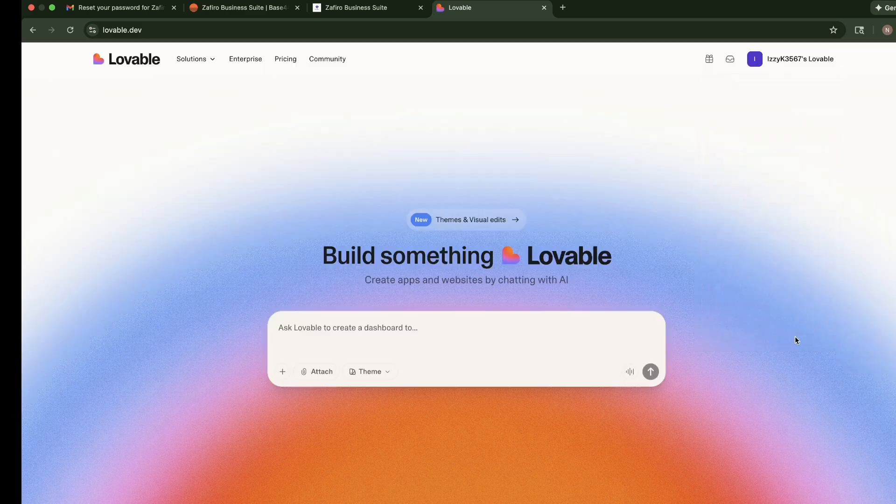
Set the account's appearance back to Dark
left_click(773, 64)
mouse_move(764, 317)
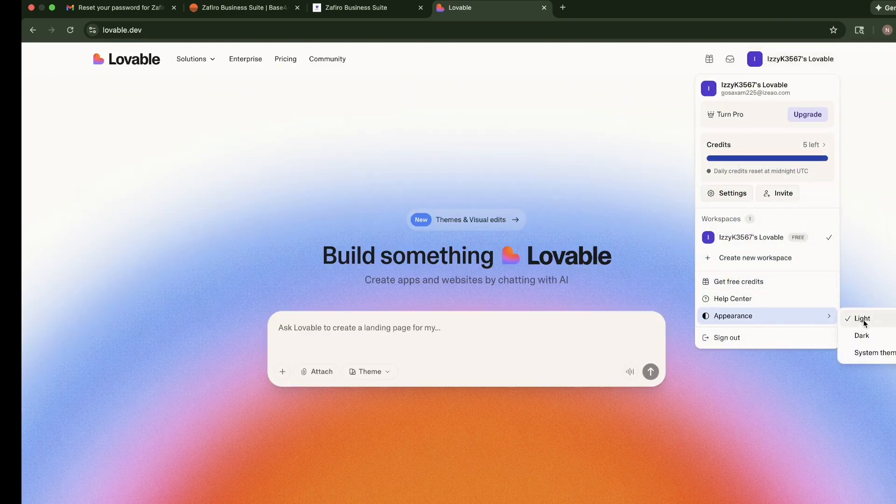
left_click(862, 336)
left_click(754, 58)
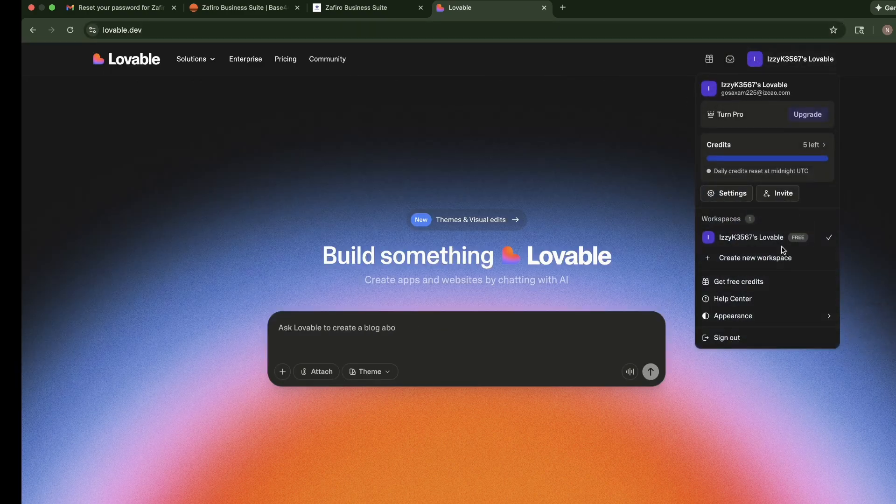
left_click(533, 188)
View the Themes & Visual edits documentation from the home page, and close it again
scroll(369, 355, "down", 10)
scroll(343, 290, "up", 10)
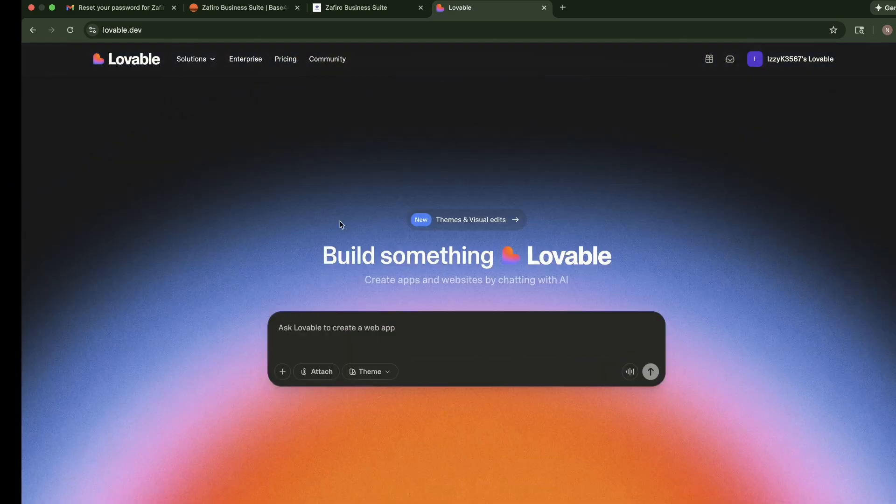
left_click(504, 221)
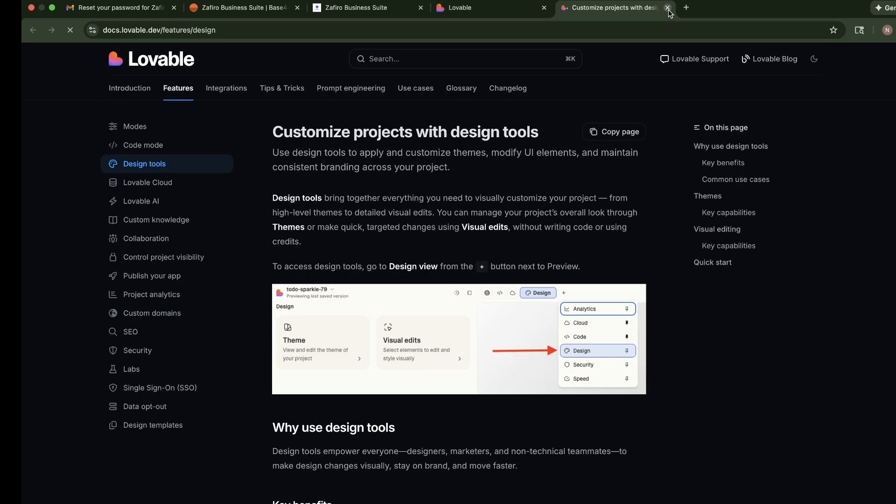
left_click(668, 8)
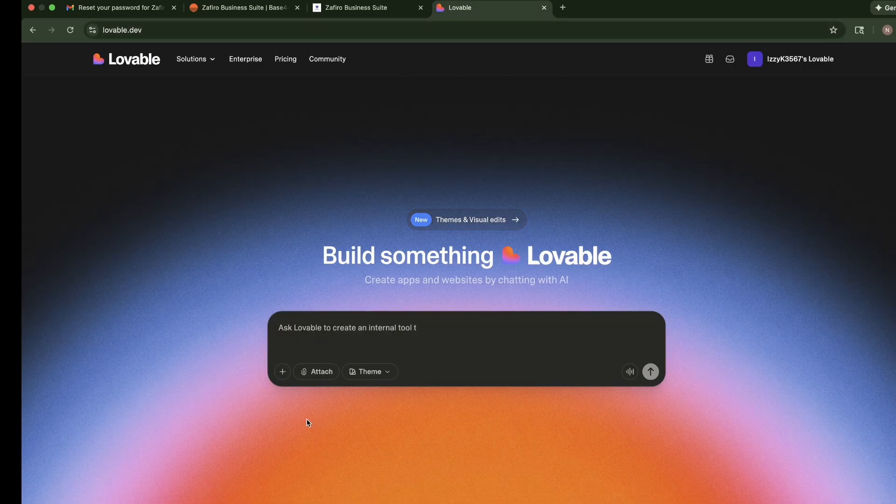
Filter the community projects by Website and open the crm-growth-booster project's live site
scroll(309, 396, "down", 6)
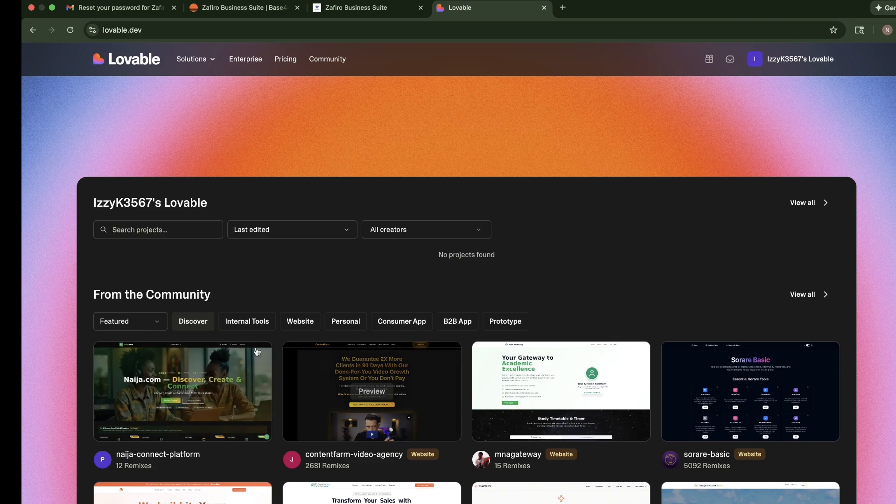
left_click(311, 327)
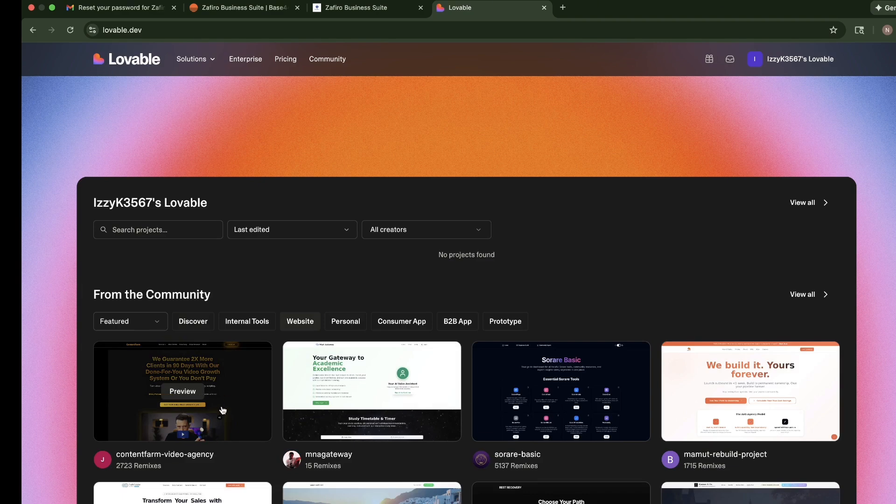
scroll(371, 388, "down", 5)
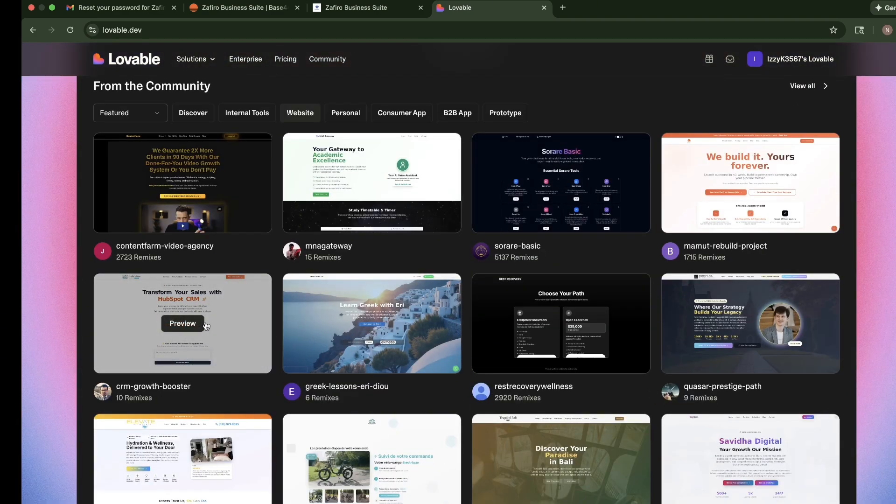
left_click(233, 326)
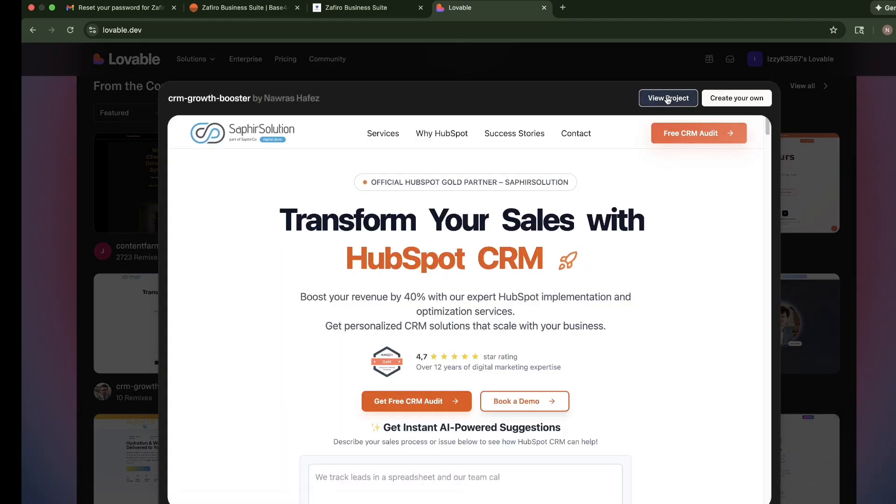
left_click(667, 98)
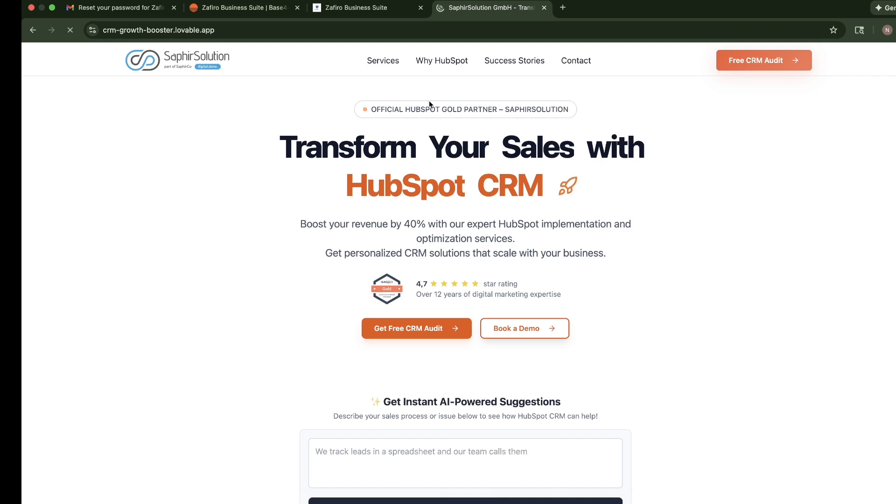
Look through the crm-growth-booster site's sections, checking the Zafiro Business Suite page briefly in between
scroll(461, 279, "down", 15)
scroll(458, 271, "down", 5)
scroll(467, 238, "up", 4)
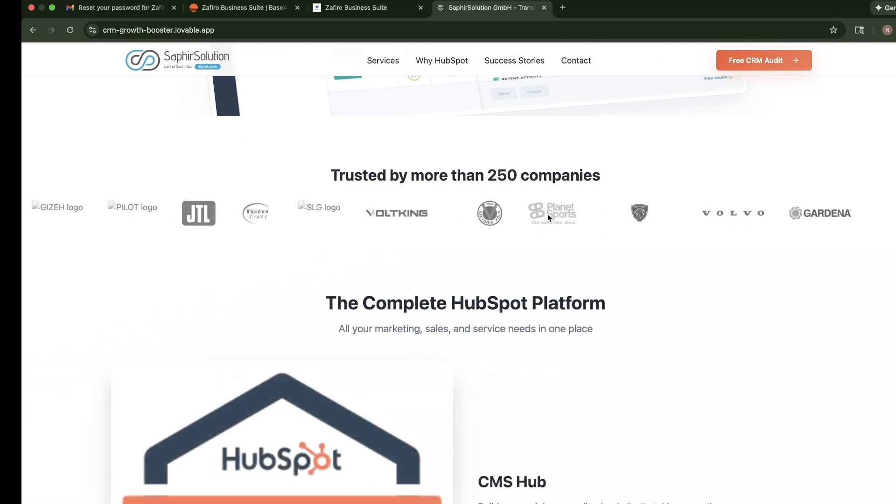
scroll(356, 238, "down", 5)
key("ctrl+shift+Tab")
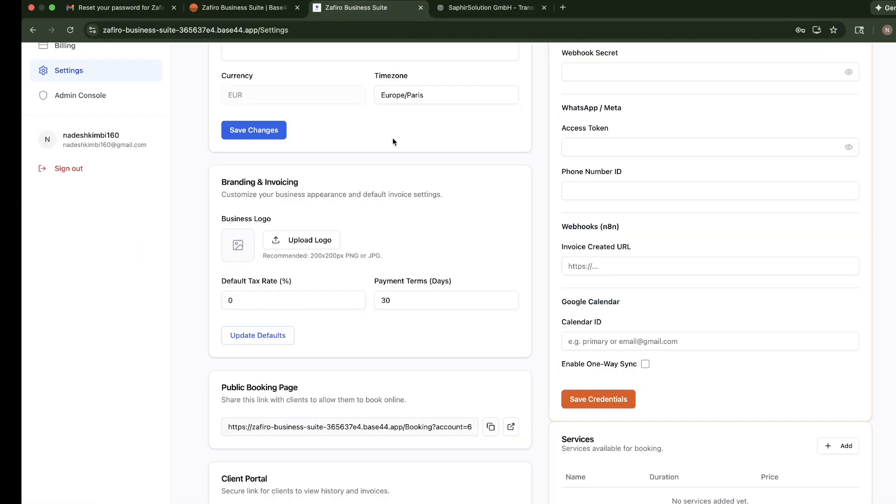
left_click(462, 13)
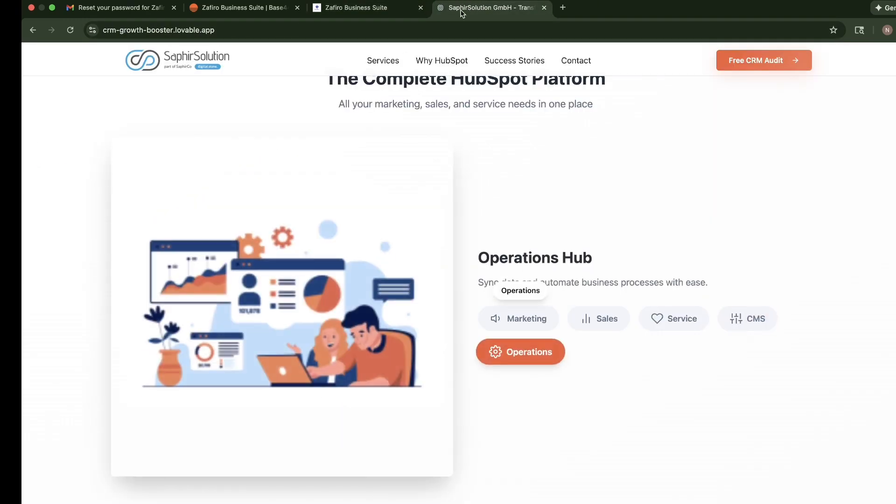
Go back to the crm-growth-booster preview in Lovable and look through its hero and AI suggestions sections
key("super+bracketleft")
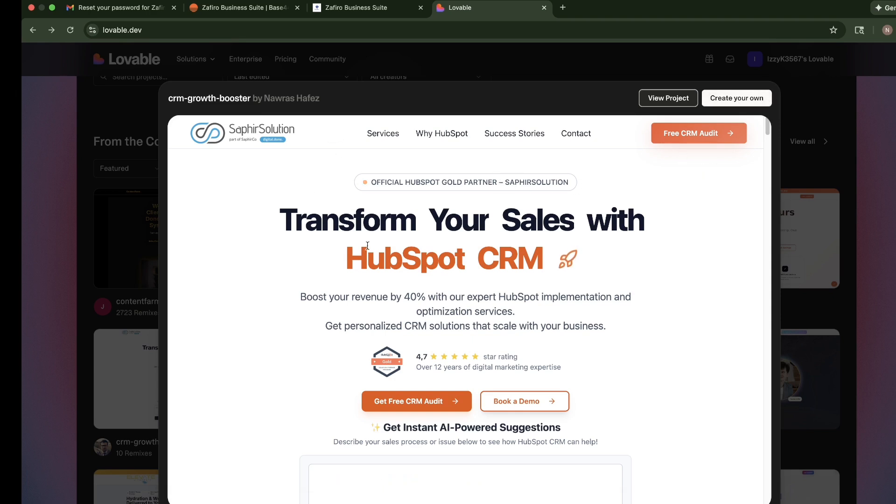
scroll(367, 245, "down", 6)
scroll(446, 234, "up", 4)
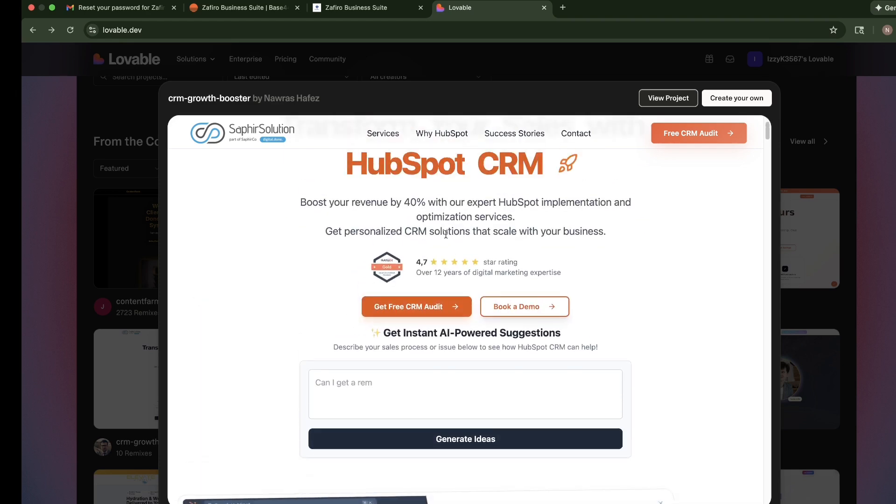
scroll(446, 234, "up", 2)
scroll(415, 250, "down", 2)
scroll(496, 265, "up", 3)
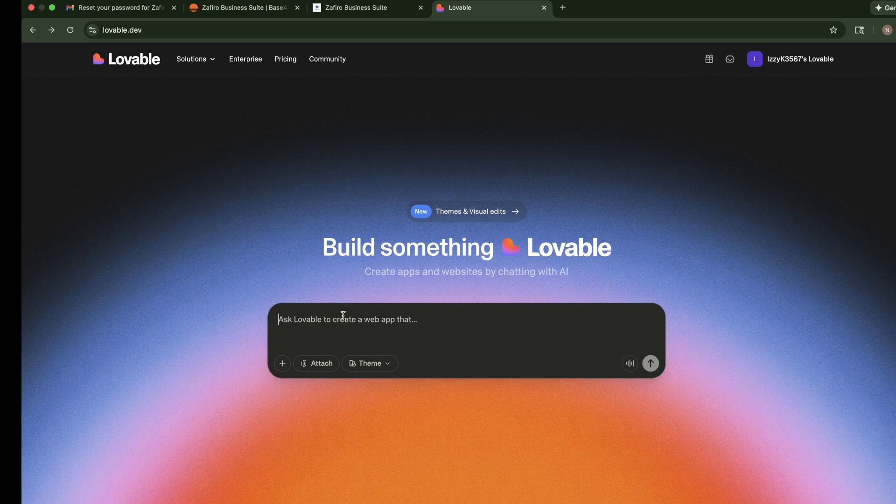
Switch to ChatGPT and copy the whole Minimalist Luxury Spa Website prompt, from its title through the Dummy Content section
type("cre")
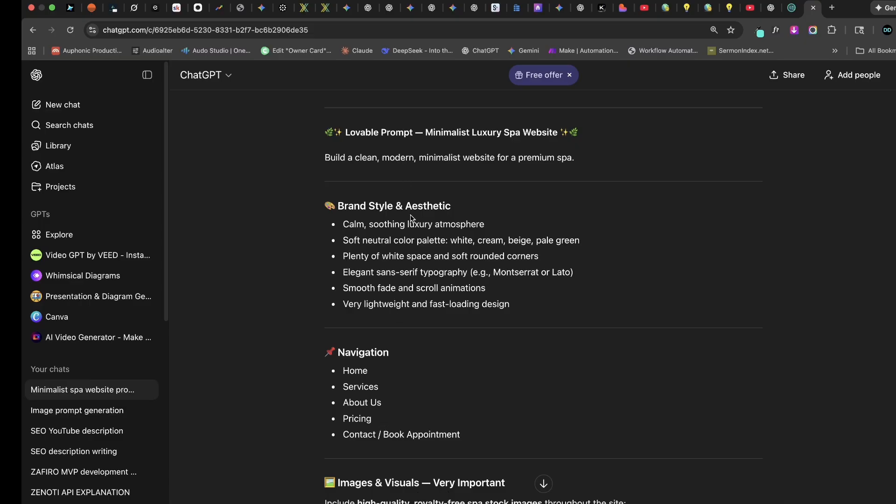
scroll(411, 220, "up", 2)
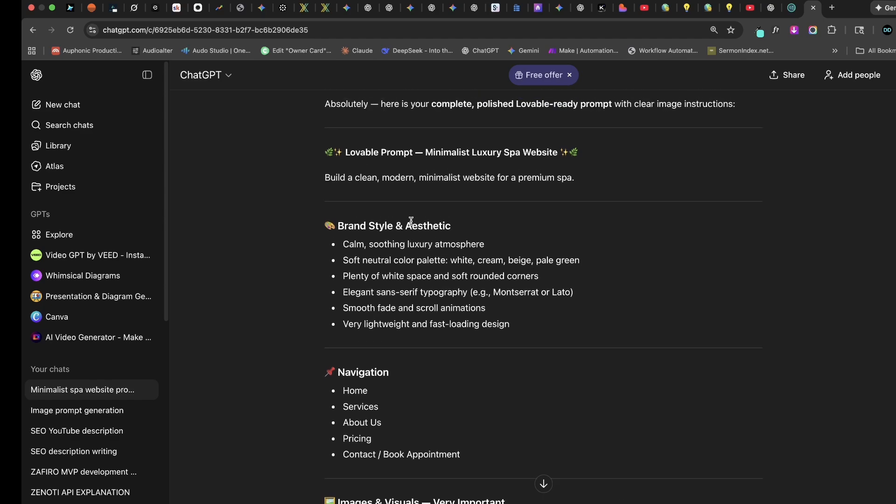
scroll(411, 221, "down", 3)
scroll(412, 226, "down", 15)
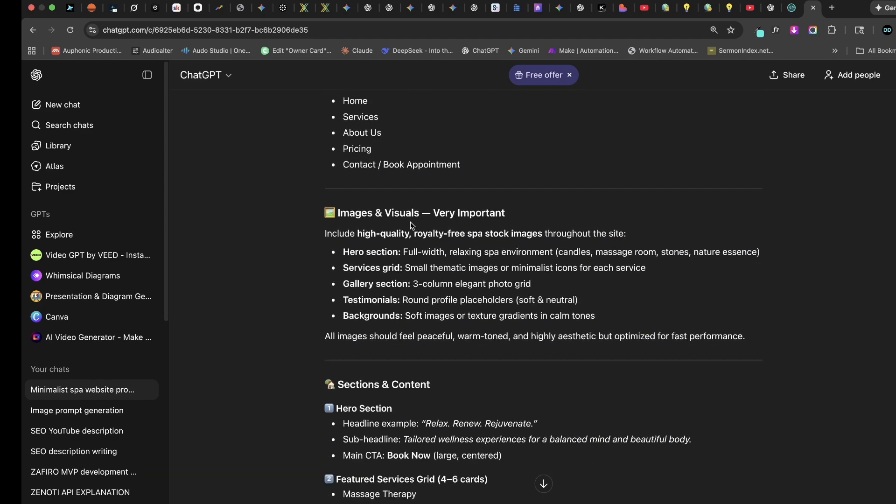
scroll(411, 223, "down", 7)
scroll(409, 221, "up", 15)
scroll(408, 220, "up", 10)
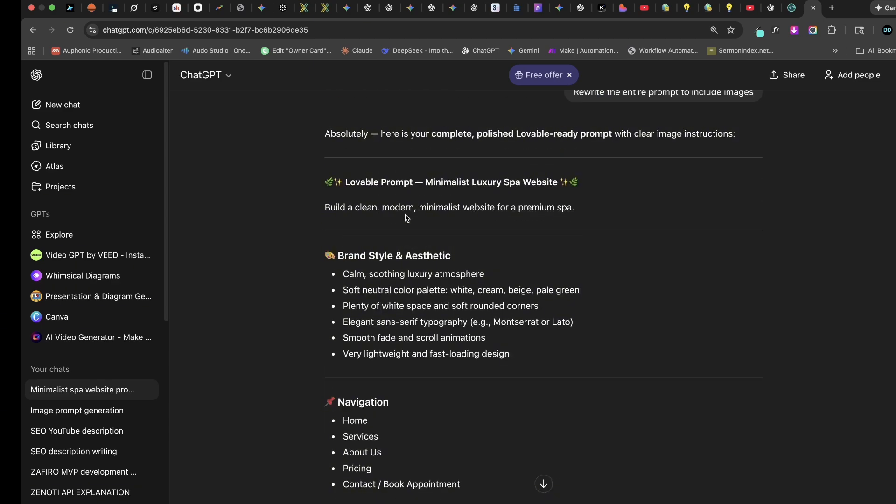
left_click_drag(324, 183, 574, 311)
scroll(471, 336, "down", 15)
scroll(571, 439, "down", 5)
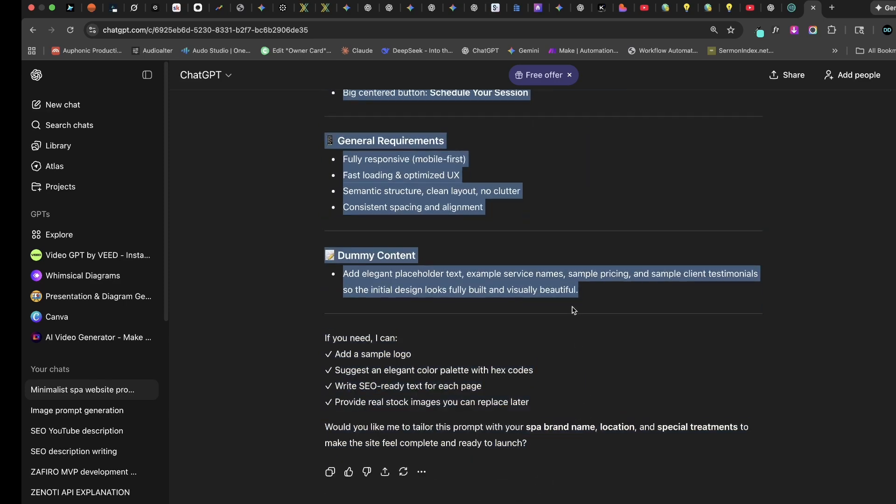
right_click(546, 286)
left_click(562, 310)
Return to Lovable, paste the copied spa website prompt as the project request, and check it through to its end
type("\\")
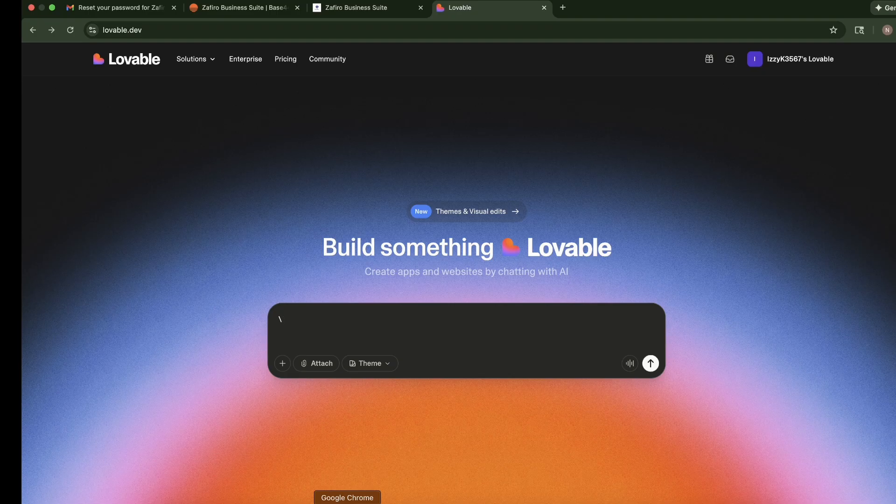
key("BackSpace")
key("super+v")
scroll(456, 394, "down", 1)
scroll(500, 402, "up", 4)
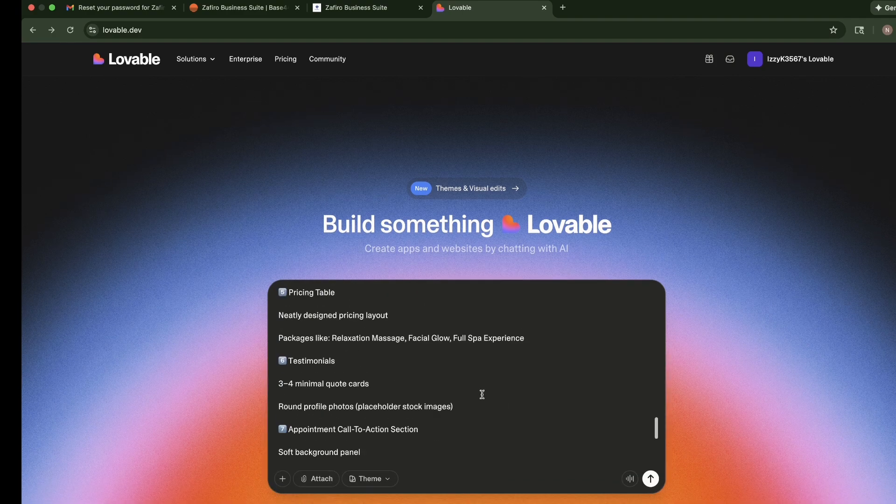
scroll(508, 427, "down", 4)
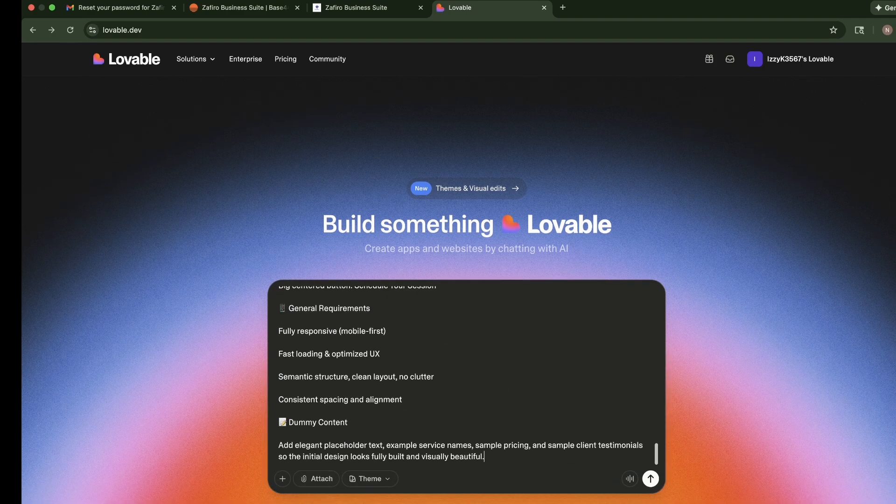
Check the prompt's file attachment and screenshot options, then look through the Integrations settings for connectors and MCP servers and close them
left_click(314, 485)
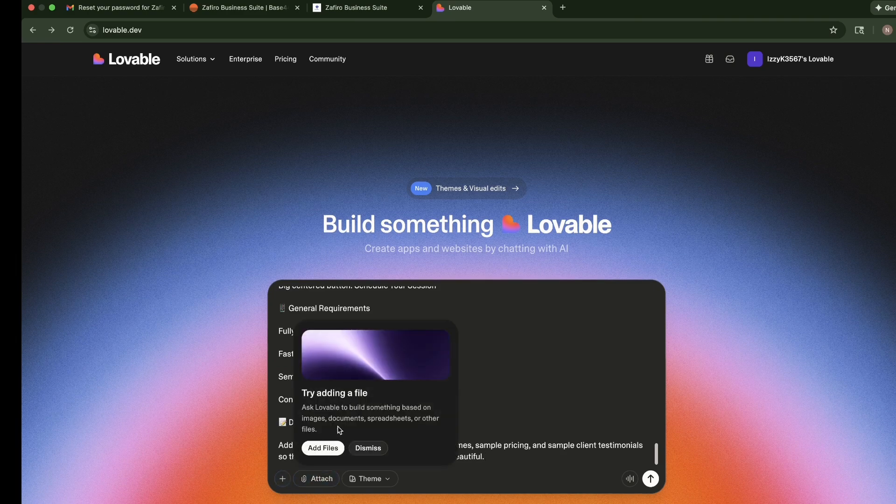
left_click(283, 478)
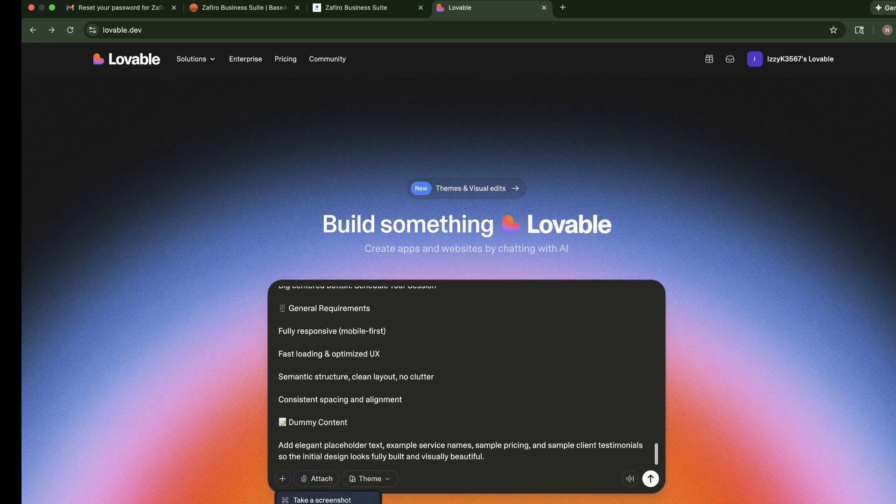
mouse_move(328, 503)
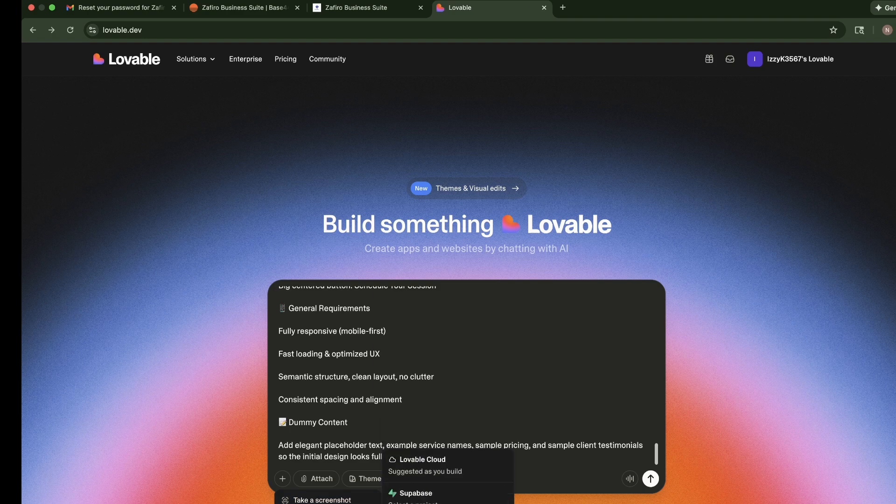
left_click(420, 503)
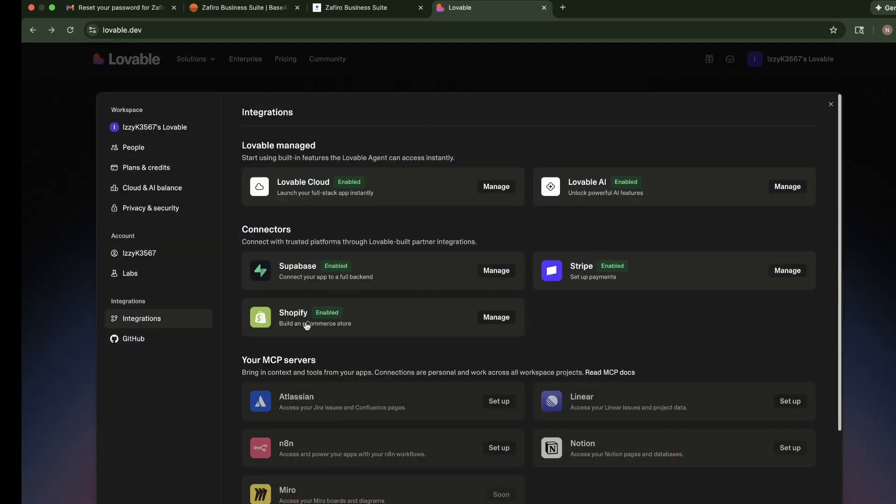
scroll(397, 397, "down", 2)
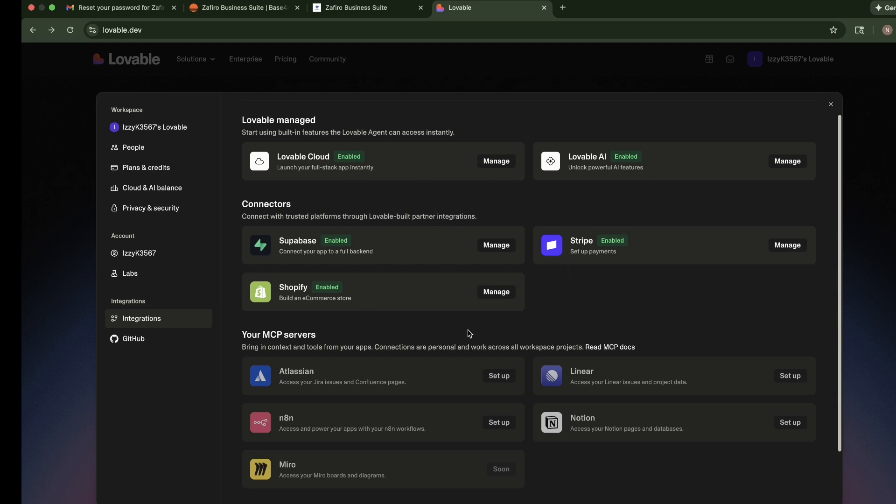
scroll(467, 332, "down", 3)
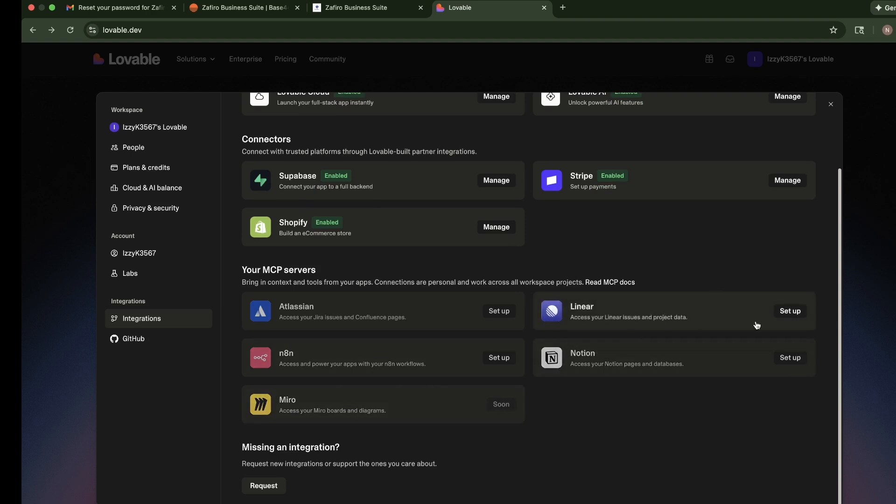
scroll(672, 187, "up", 2)
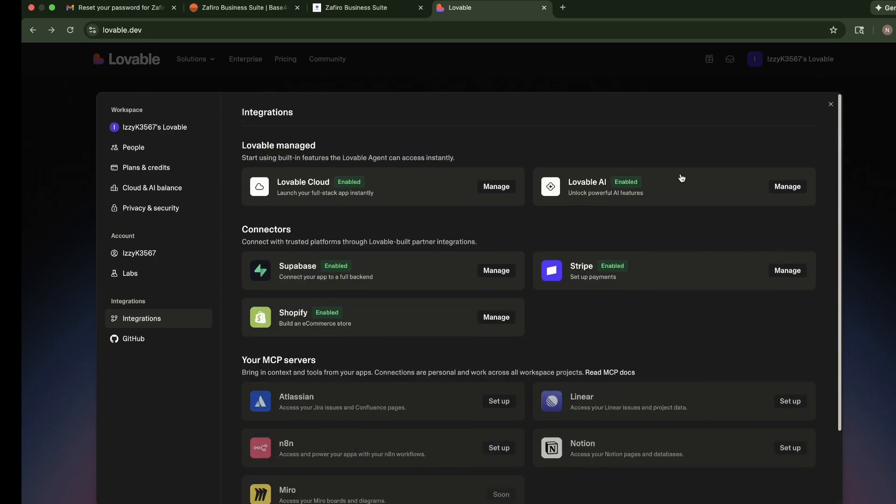
left_click(831, 104)
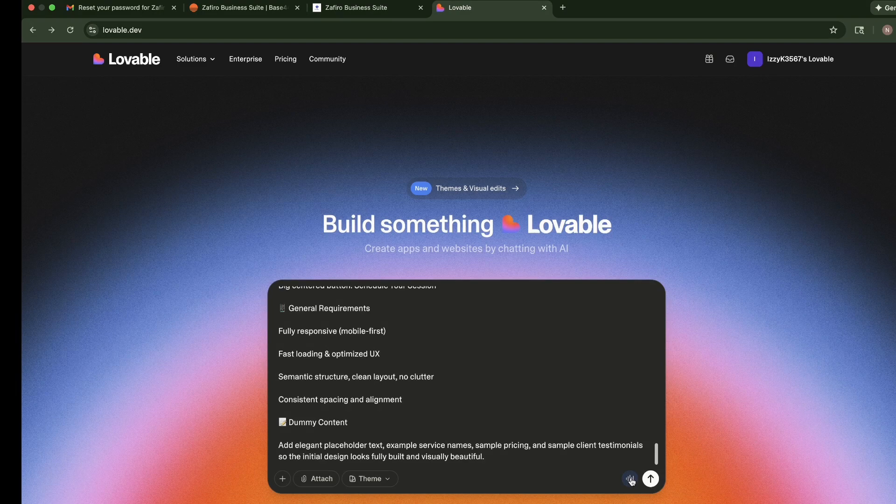
Submit the spa website prompt so that Lovable builds the site
left_click(651, 480)
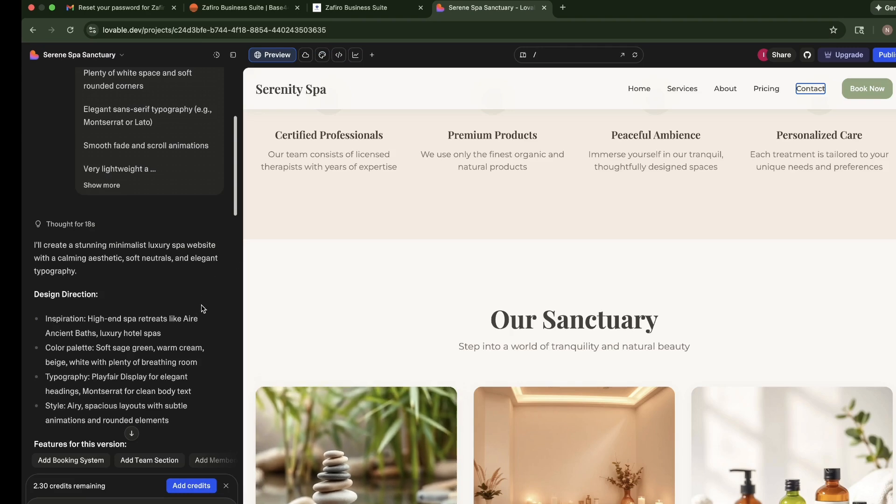
Read through Lovable's build summary in the chat, from the design direction and features to the suggested follow-ups
scroll(215, 290, "down", 10)
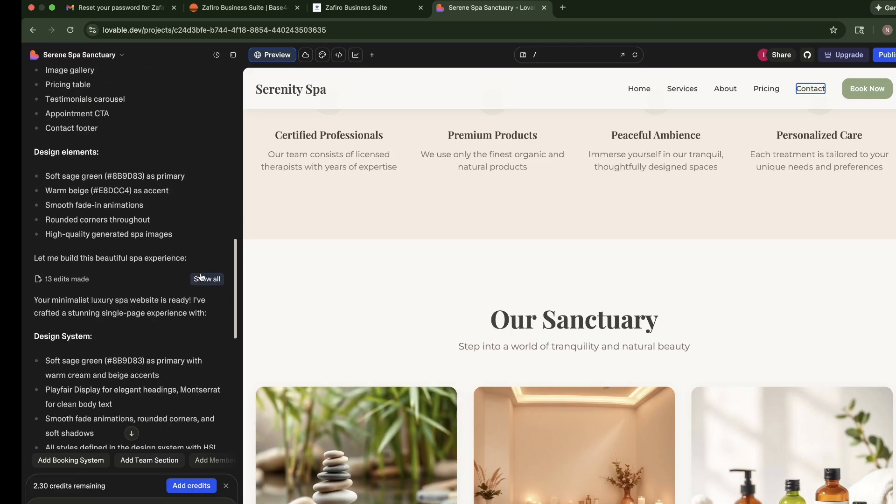
scroll(201, 277, "up", 6)
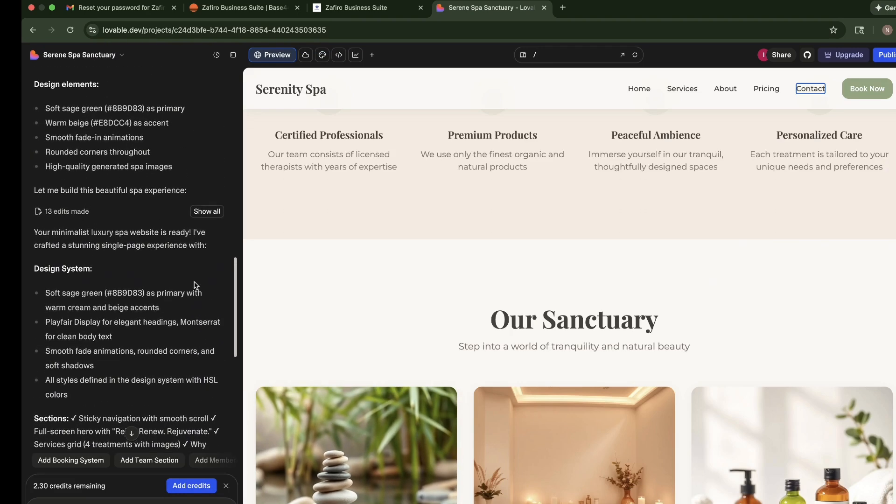
scroll(194, 287, "up", 7)
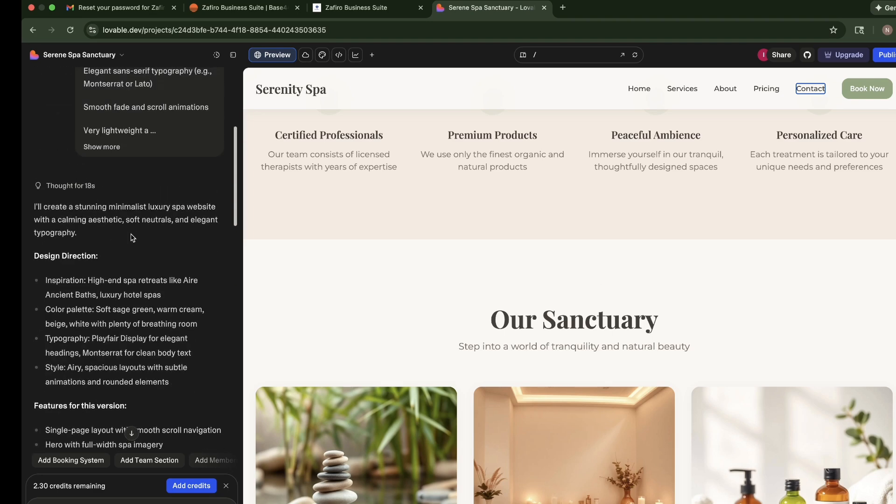
scroll(133, 233, "down", 2)
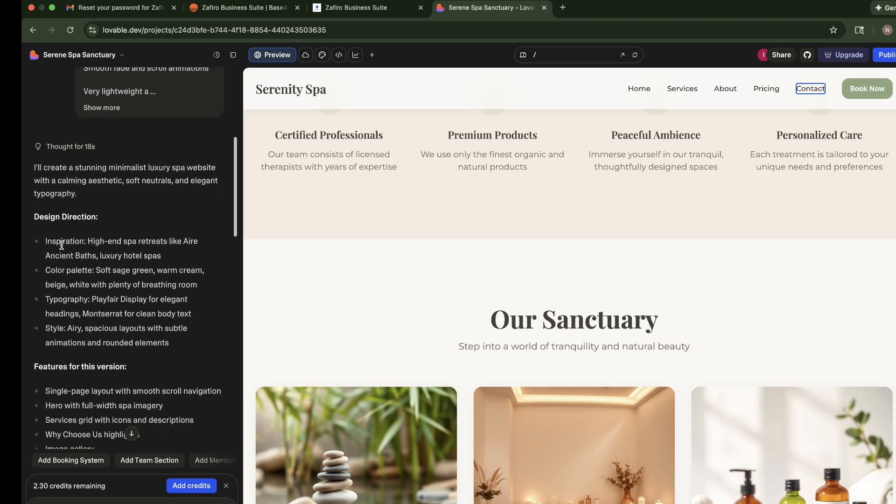
scroll(93, 270, "down", 1)
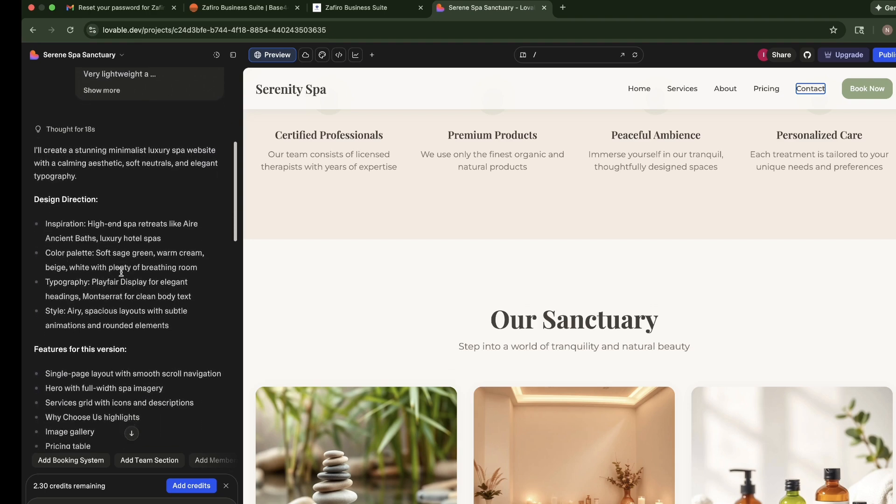
scroll(121, 272, "down", 4)
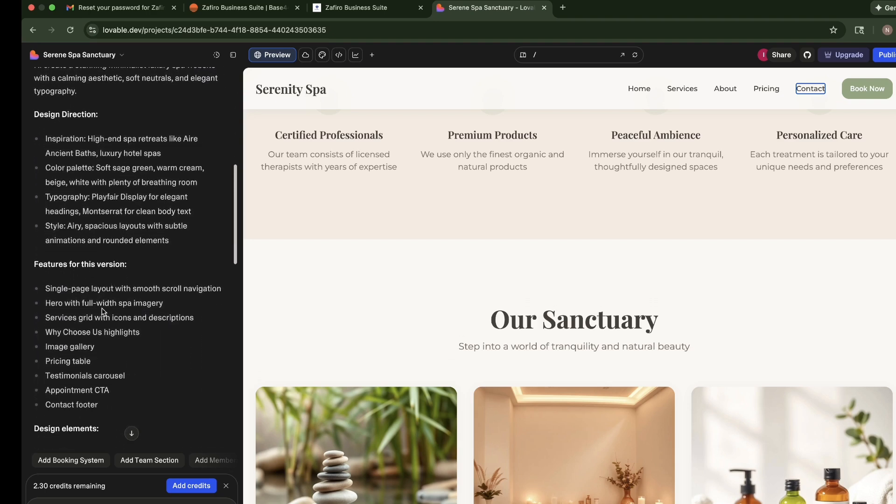
scroll(102, 303, "down", 7)
scroll(89, 326, "down", 1)
scroll(94, 355, "down", 7)
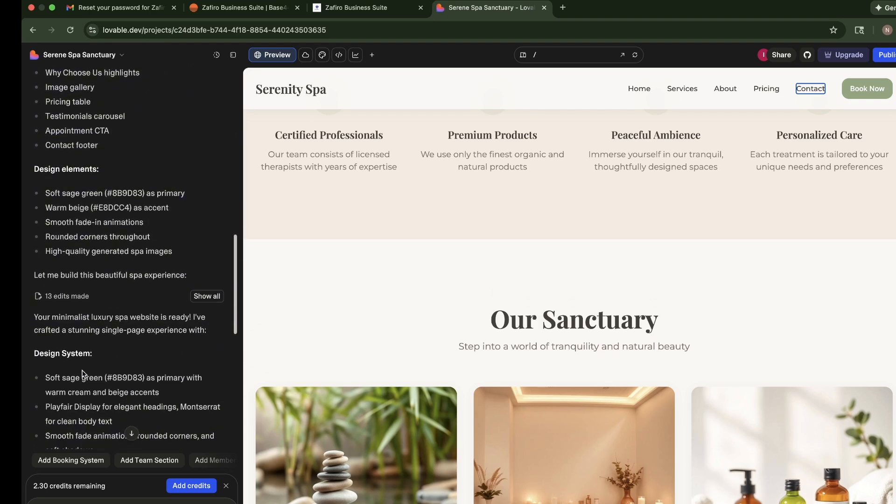
scroll(80, 369, "down", 4)
scroll(81, 323, "down", 6)
scroll(93, 280, "down", 9)
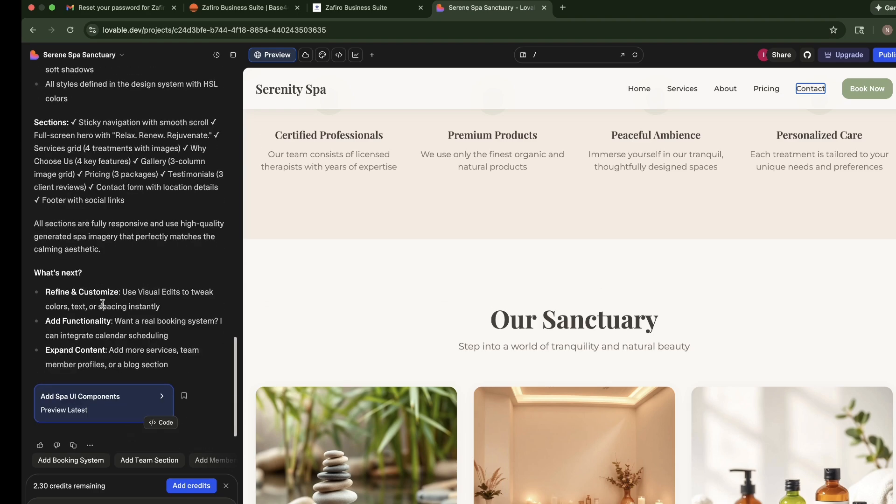
Publish the spa site and open its live address, serenify-design.lovable.app, in a new tab
left_click(885, 55)
left_click(827, 198)
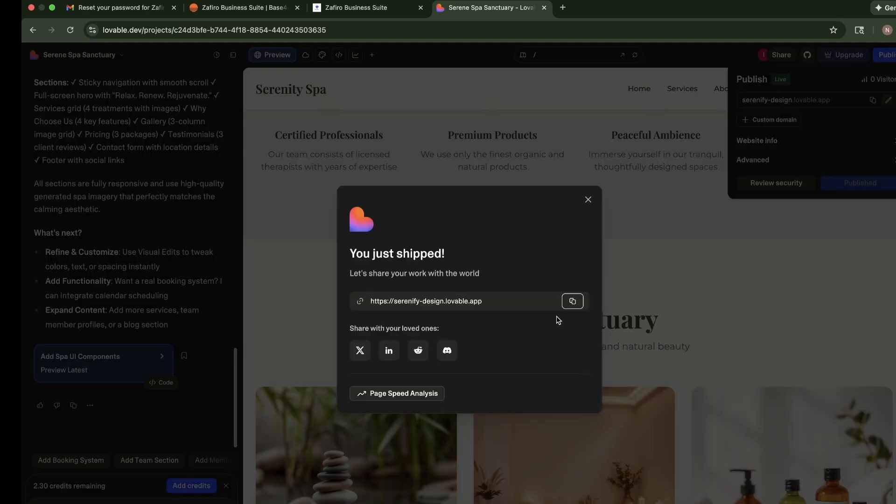
right_click(458, 302)
left_click(481, 308)
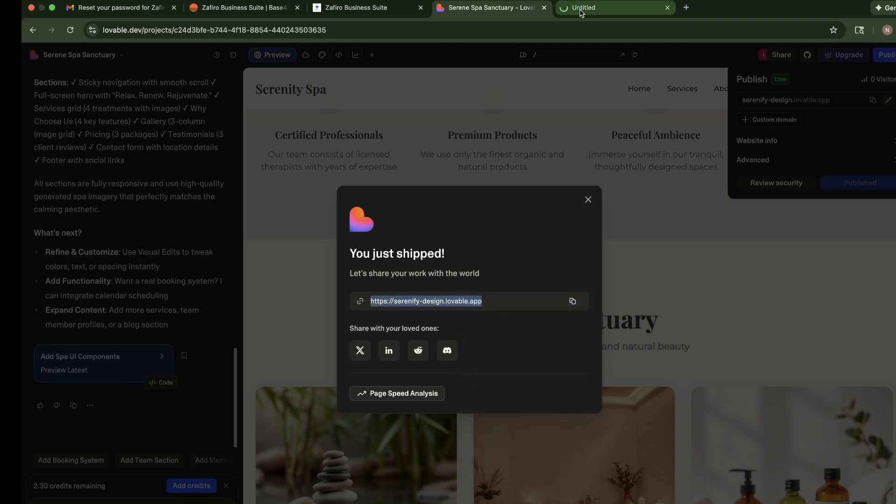
left_click(579, 8)
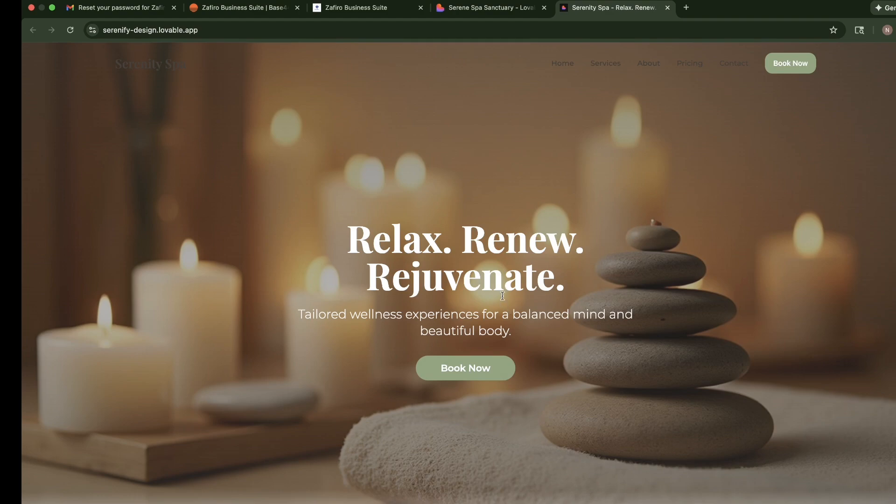
Look through the published Serenity Spa site from the hero section down to the contact form and footer, and back
scroll(556, 309, "down", 5)
scroll(556, 307, "up", 5)
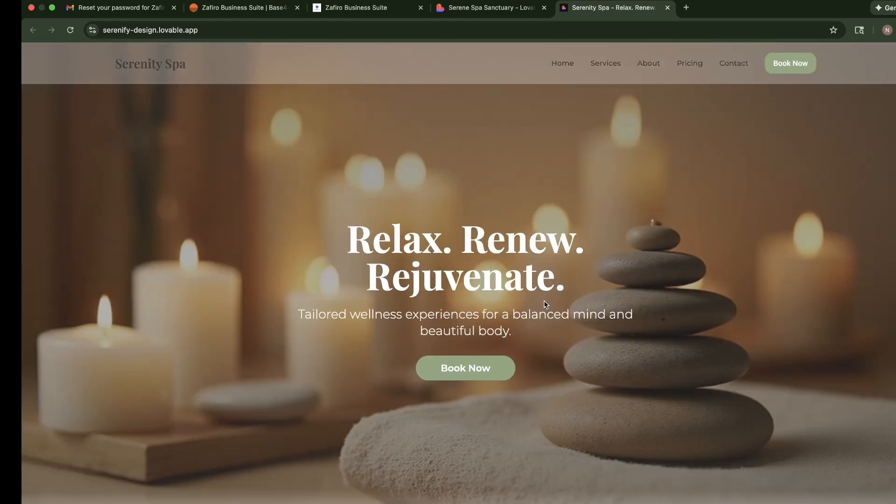
scroll(655, 359, "down", 10)
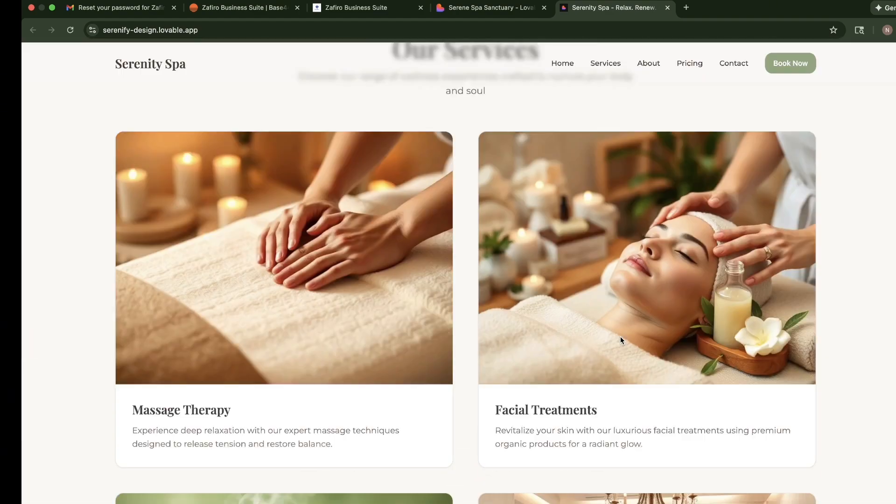
scroll(626, 337, "down", 15)
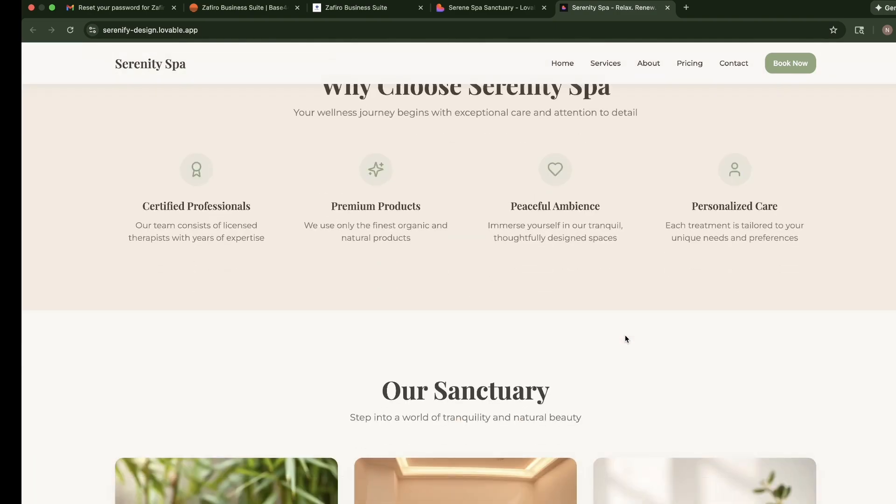
scroll(686, 356, "down", 12)
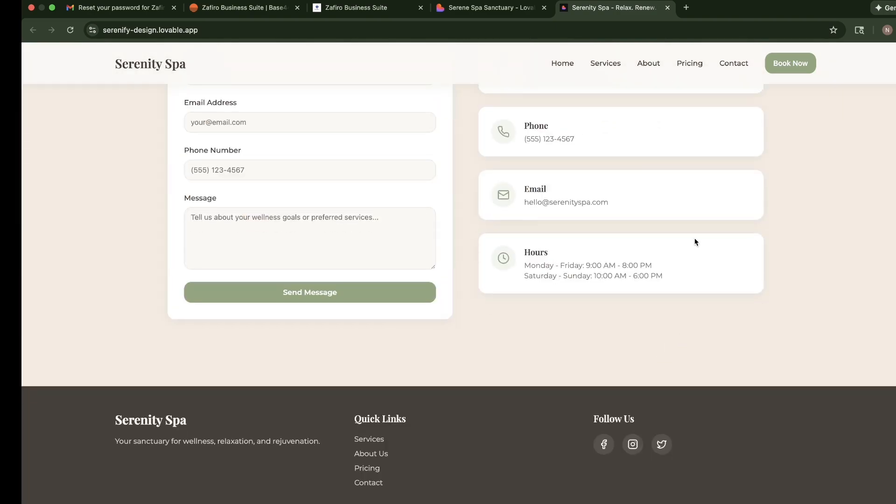
scroll(696, 241, "up", 20)
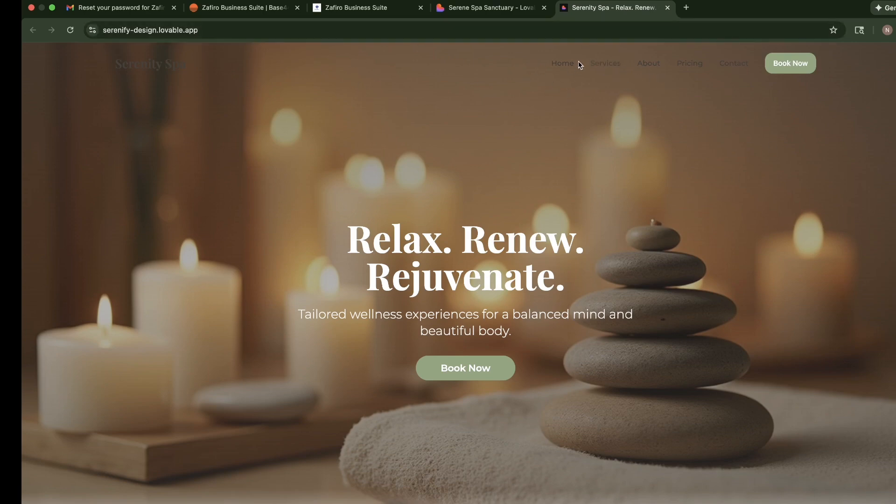
Return to the Serene Spa Sanctuary project in Lovable and dismiss the dialog for sharing the published site
left_click(499, 10)
left_click(582, 13)
left_click(493, 12)
left_click(591, 14)
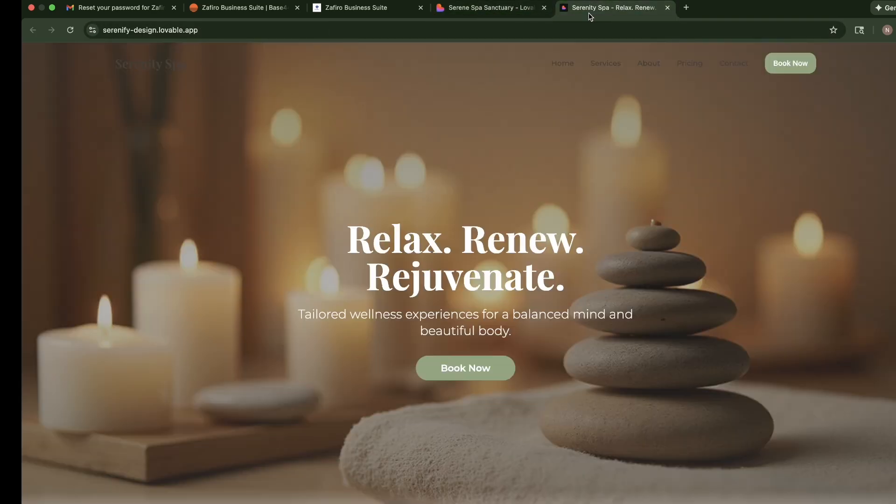
left_click(490, 8)
left_click(589, 200)
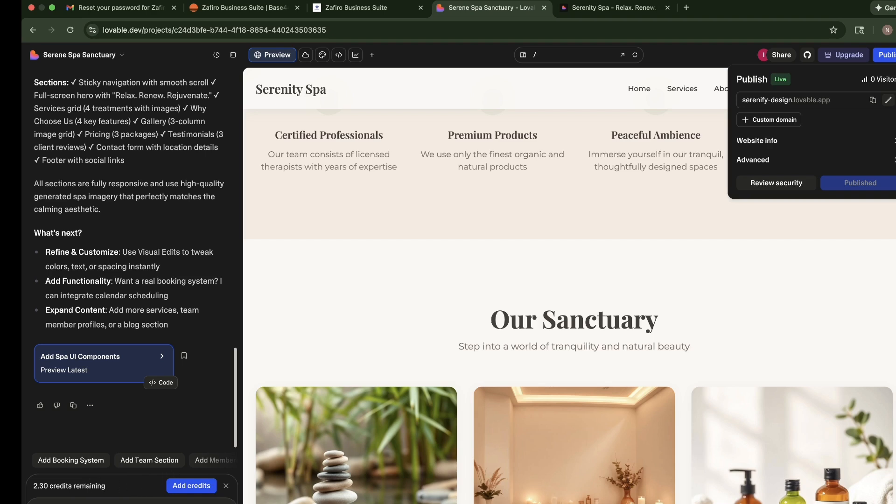
Paste a chat request for more animations, a hero background video, and a slightly bigger navigation menu font in white
left_click(82, 503)
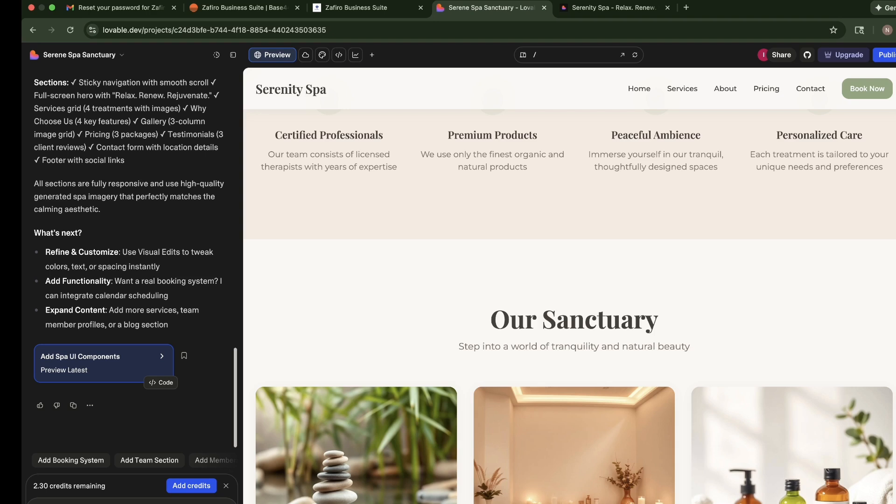
key("super+v")
key("BackSpace")
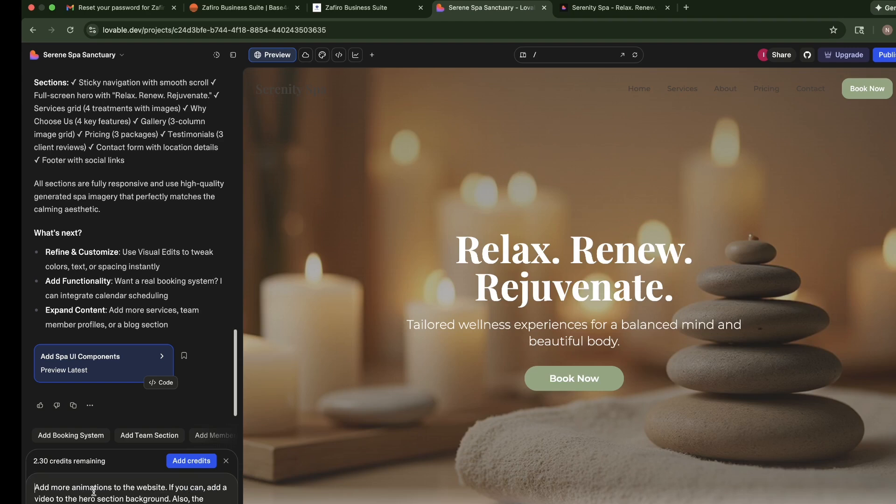
type("\\")
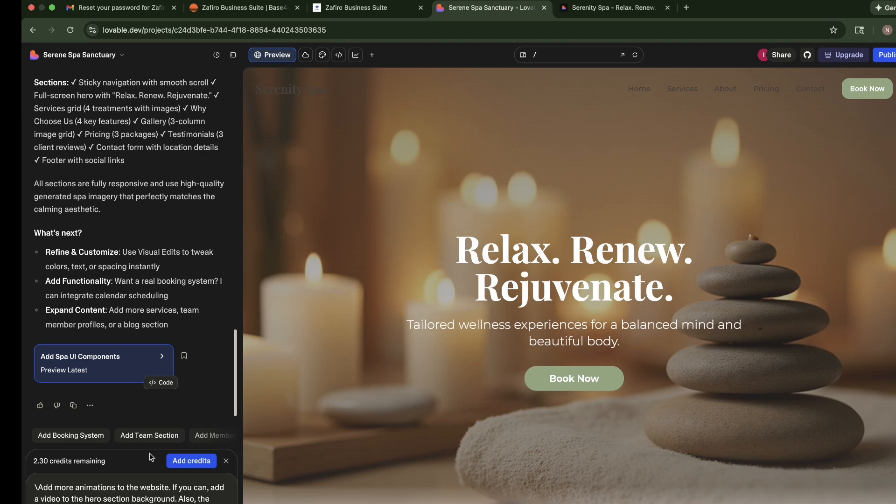
key("BackSpace")
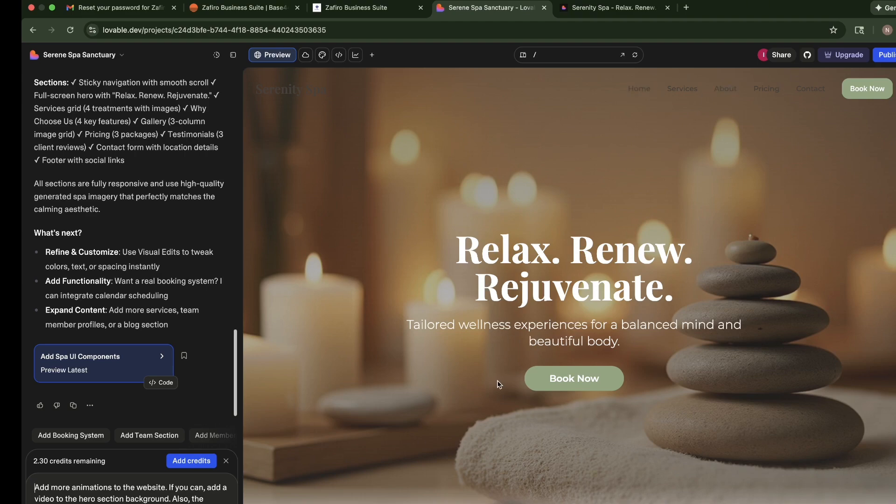
Look over the spa site preview down to the contact form and send the pasted request to Lovable
scroll(497, 381, "down", 10)
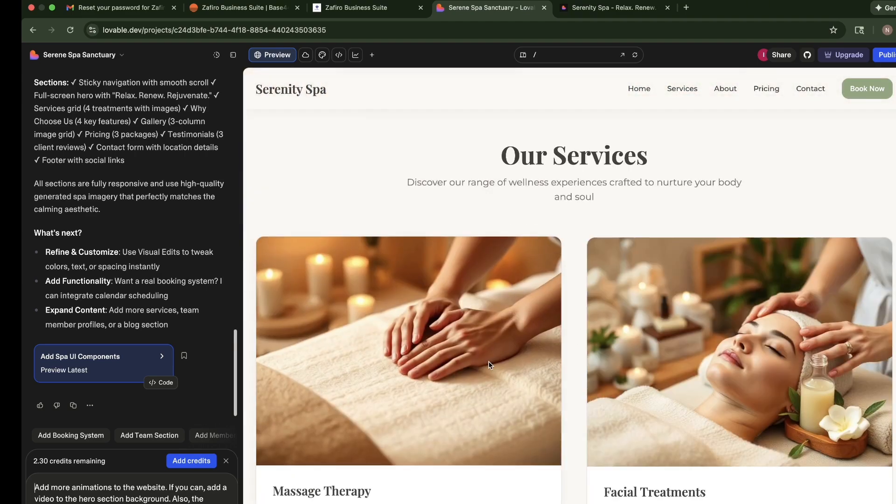
scroll(491, 365, "down", 5)
scroll(507, 283, "down", 4)
scroll(506, 283, "down", 10)
scroll(609, 222, "down", 20)
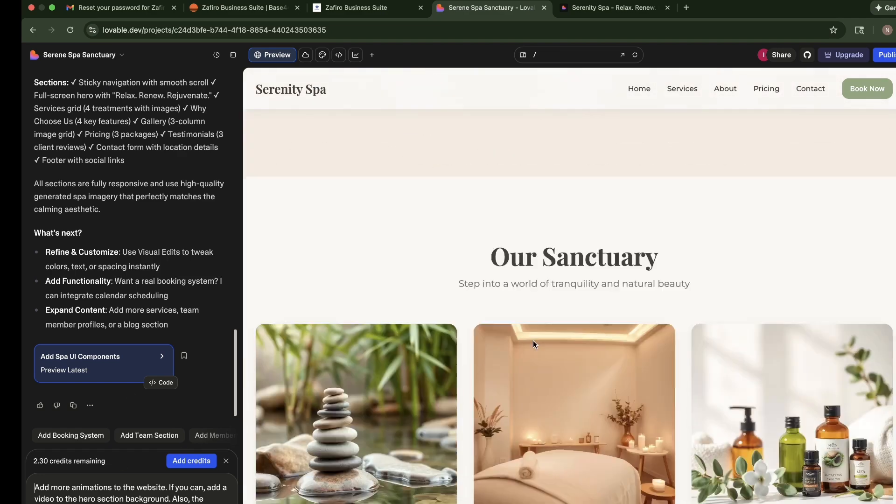
scroll(533, 271, "down", 2)
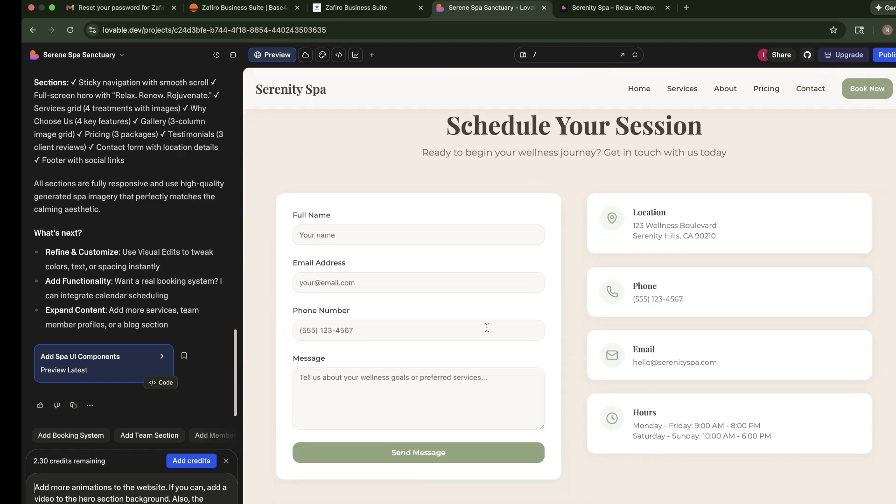
key("Return")
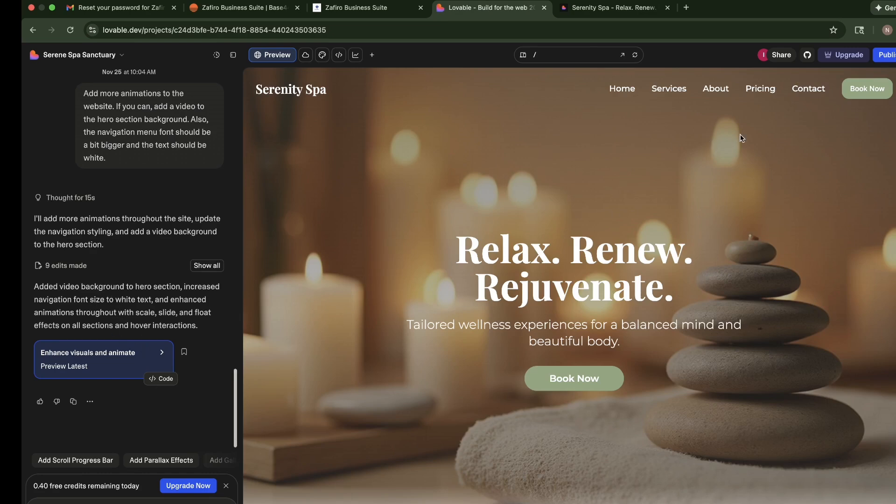
Update the published spa site with the new changes and reload its live page at serenify-design.lovable.app
left_click(889, 55)
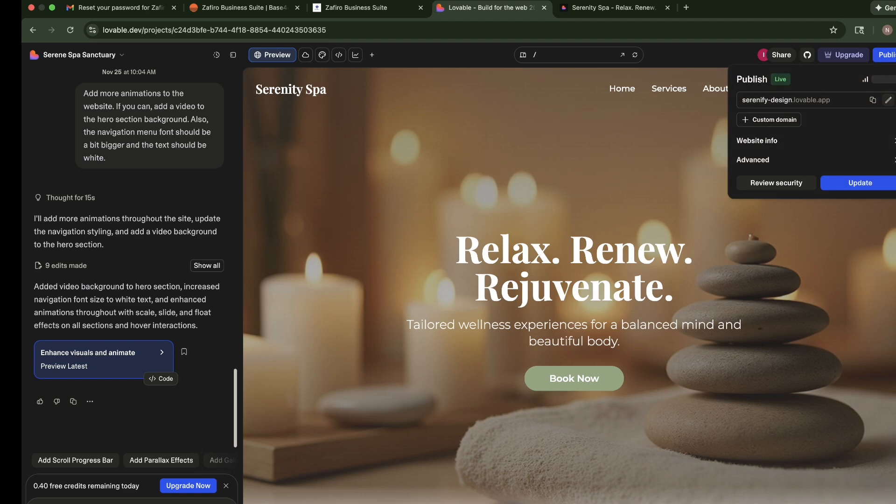
left_click(859, 183)
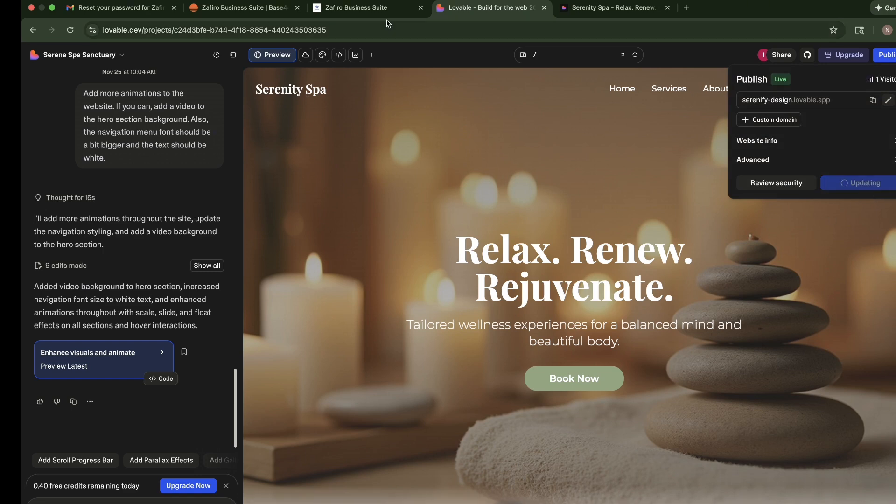
left_click(600, 9)
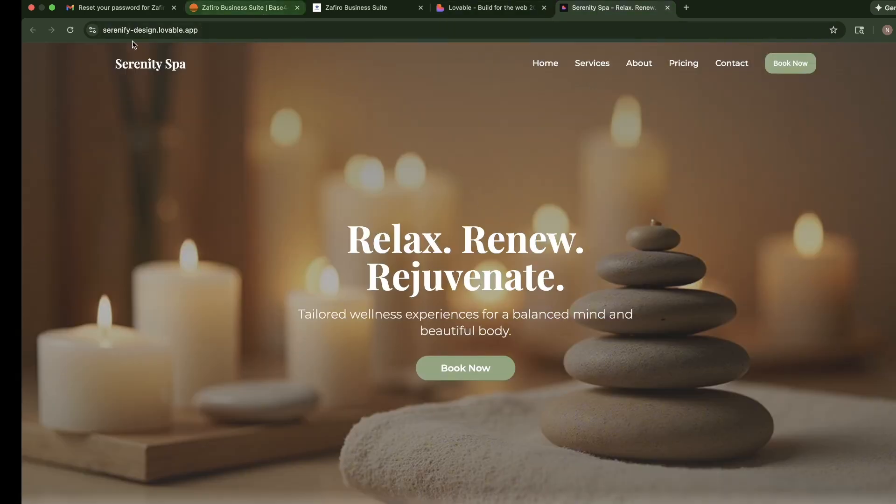
left_click(70, 29)
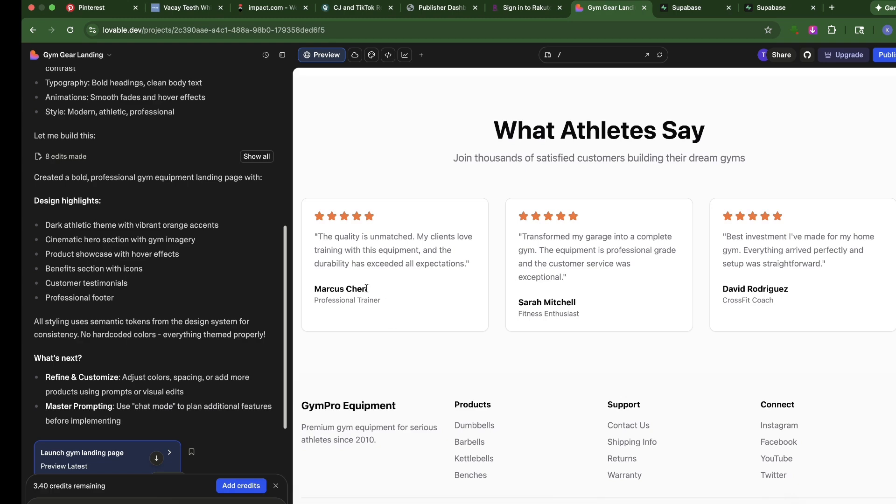
Paste the Advanced CSS Animations + Glassmorphism Upgrade Prompt into the Gym Gear Landing project's chat
scroll(461, 241, "up", 15)
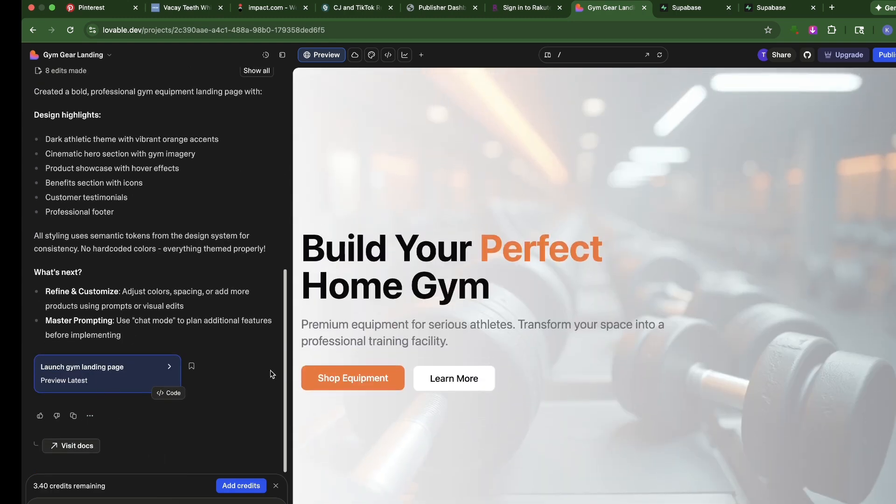
left_click(107, 501)
key("super+v")
Read through the pasted glassmorphism and animation prompt from its beginning and submit it to Lovable
scroll(93, 396, "up", 8)
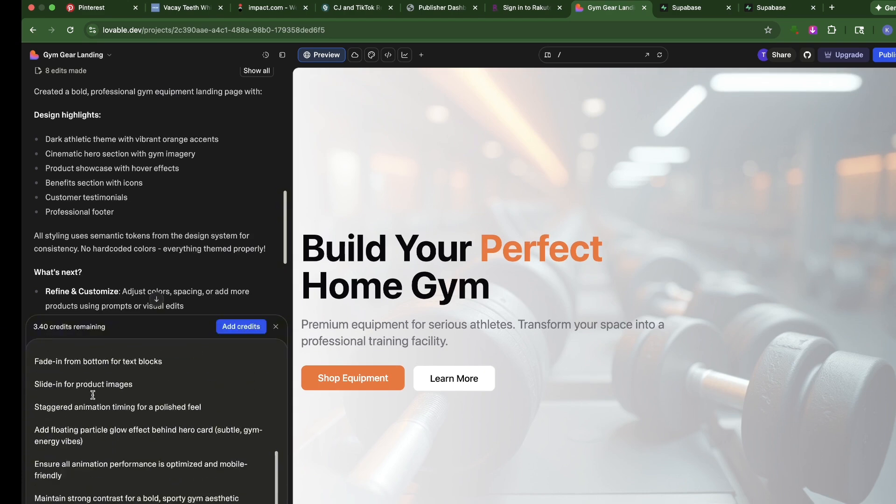
scroll(94, 396, "up", 5)
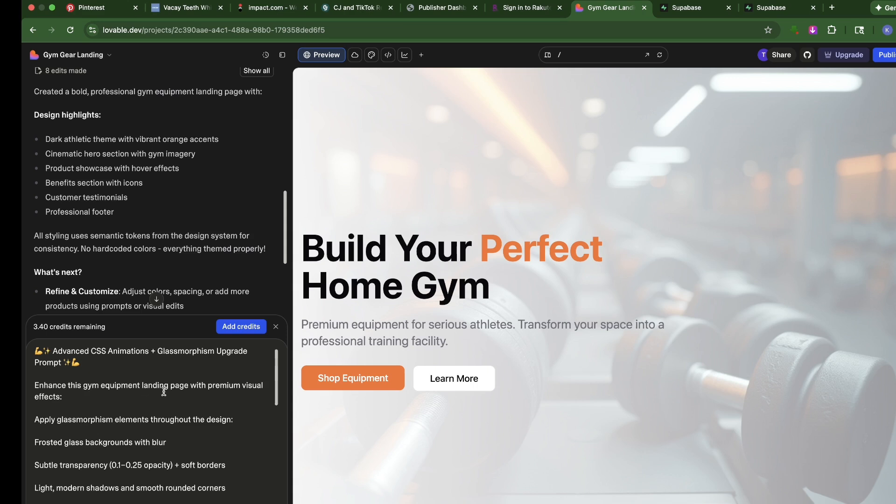
scroll(65, 417, "down", 1)
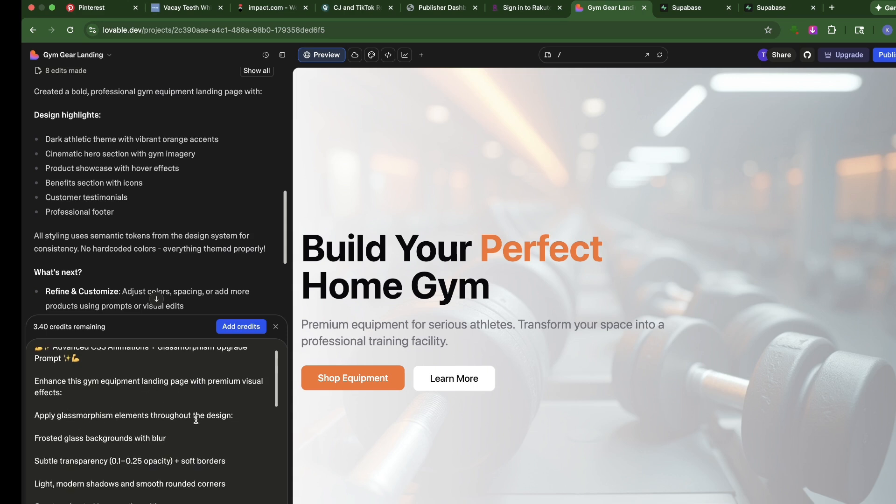
scroll(140, 434, "down", 5)
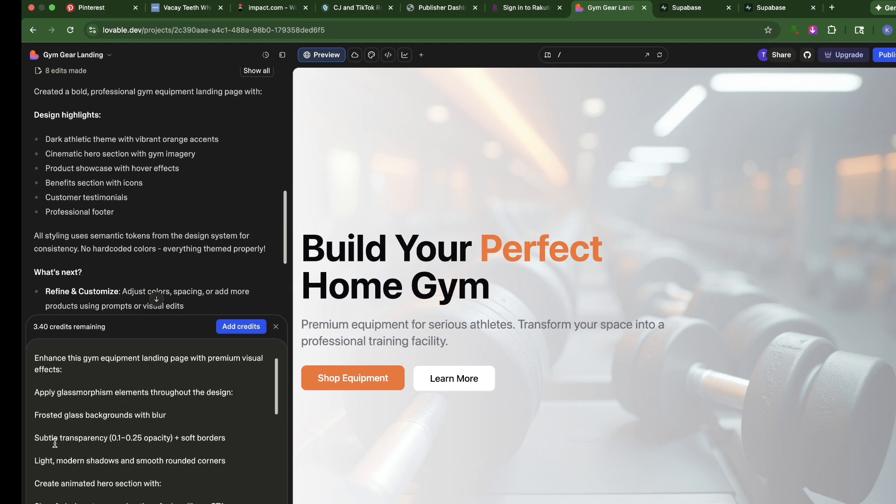
scroll(93, 427, "down", 2)
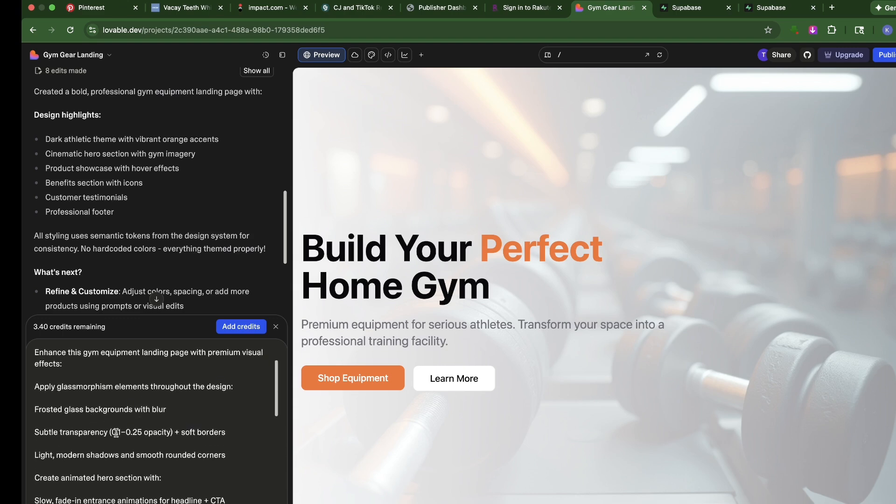
scroll(74, 435, "down", 10)
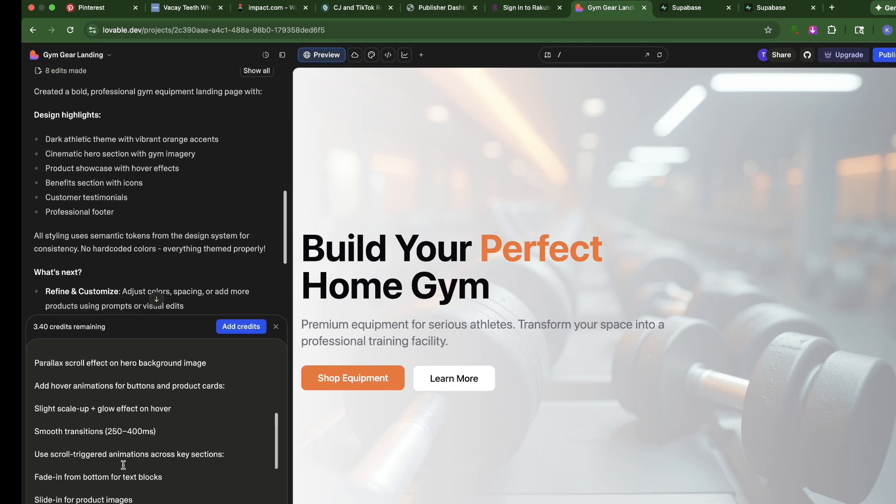
key("Return")
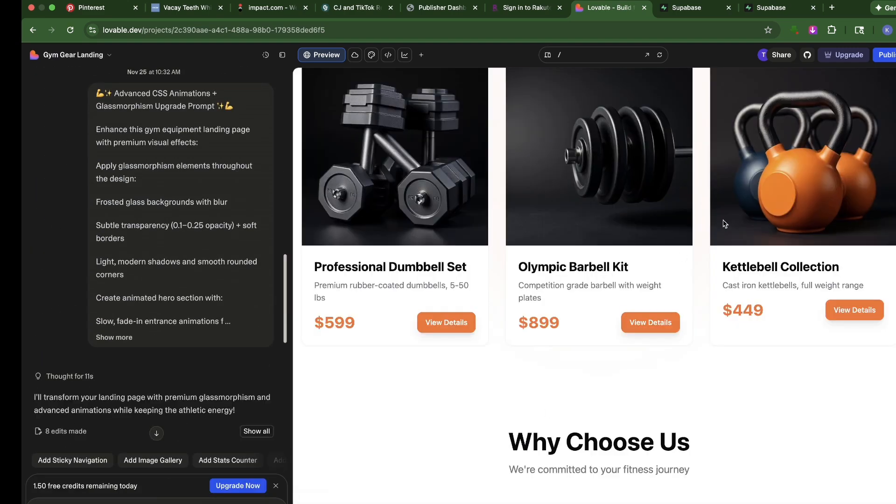
Publish the gym equipment landing page with an auto-generated subdomain and open its live site
left_click(875, 55)
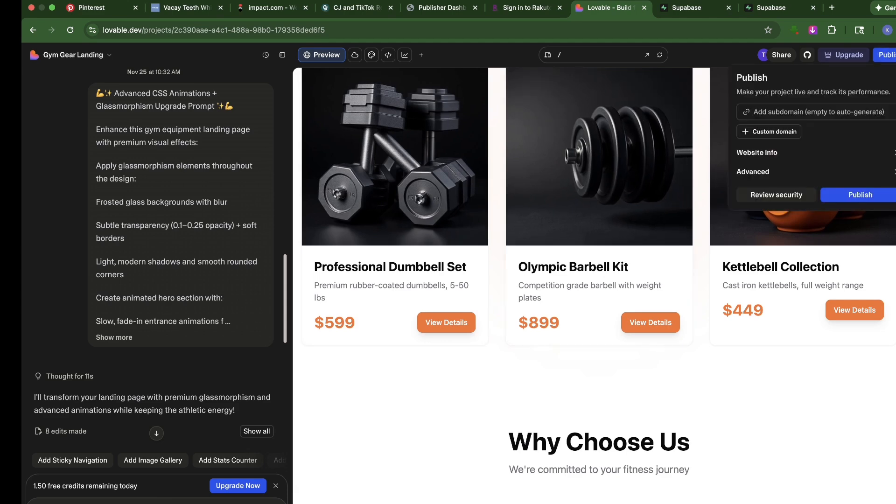
left_click(859, 195)
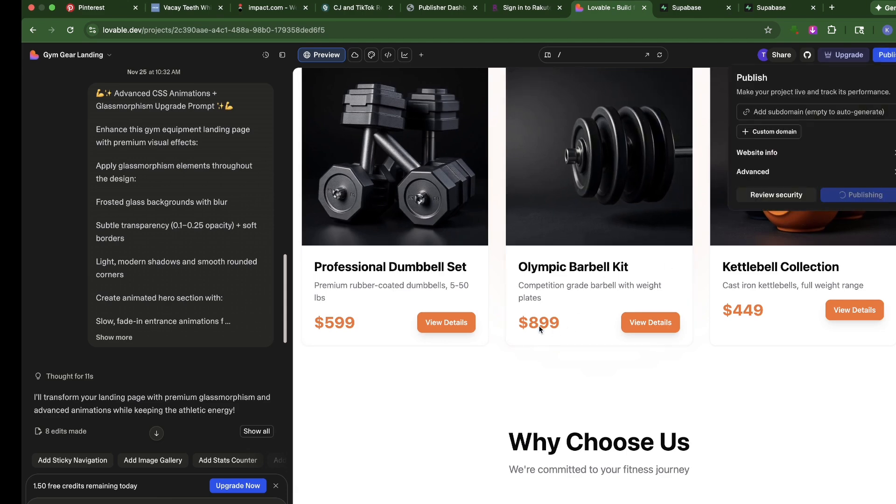
scroll(391, 285, "down", 10)
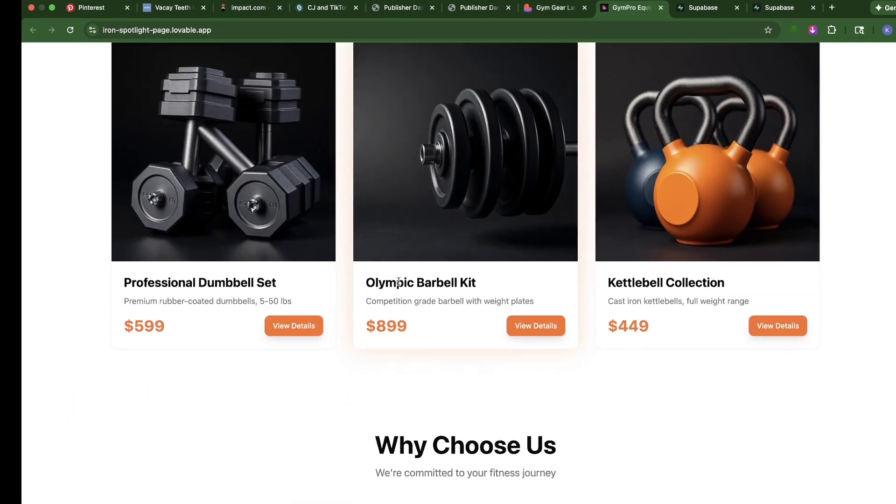
Examine the Featured Equipment section and its product card hover effects on the live gym site
scroll(400, 284, "up", 10)
scroll(402, 294, "down", 15)
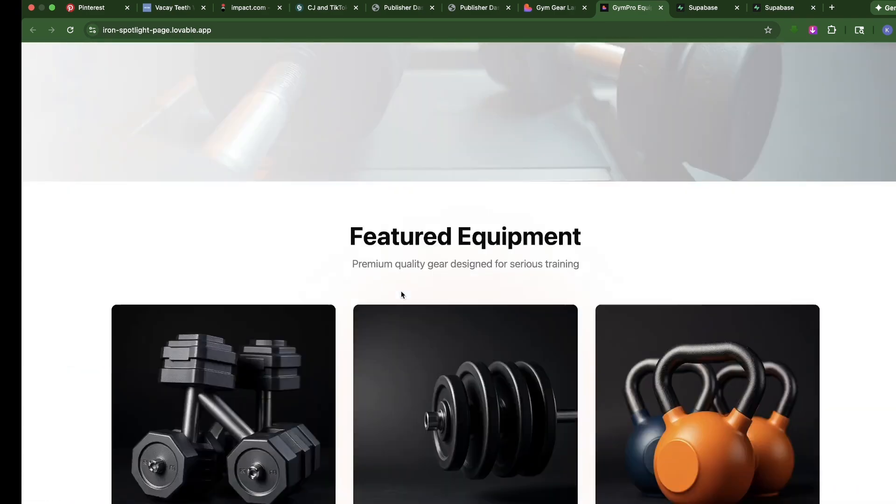
scroll(368, 238, "up", 10)
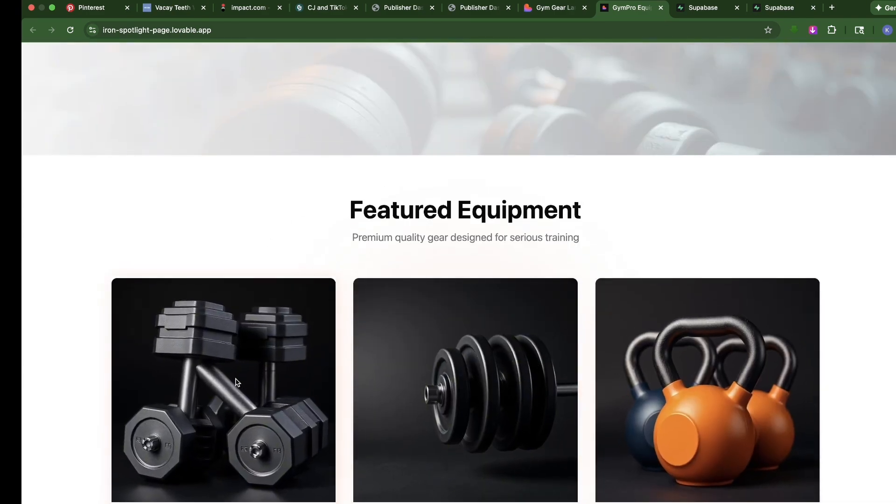
scroll(490, 232, "down", 5)
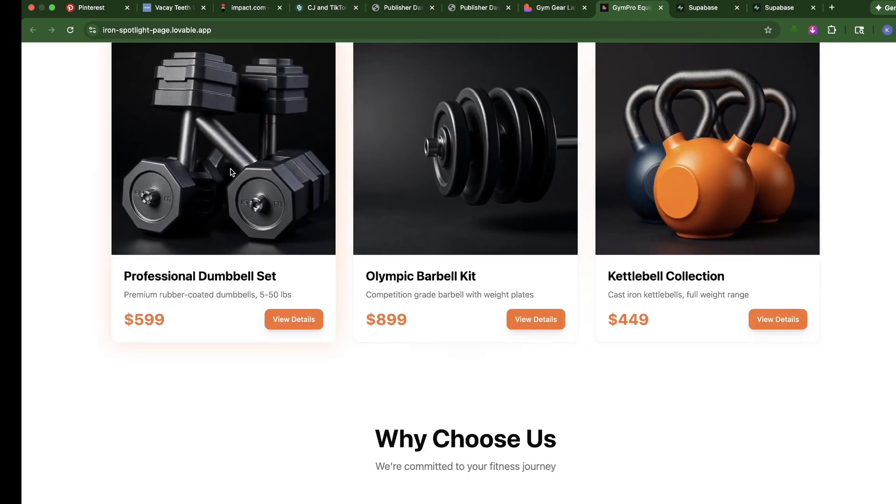
scroll(268, 269, "down", 1)
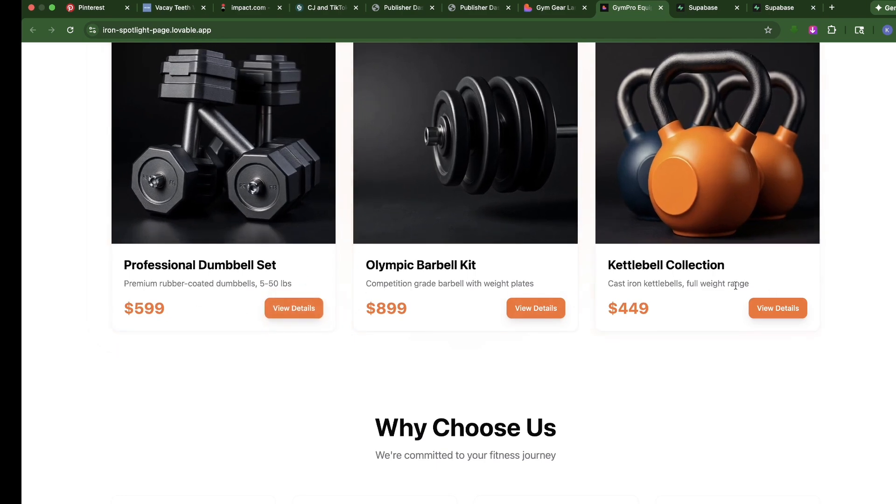
scroll(682, 261, "down", 2)
scroll(378, 216, "up", 1)
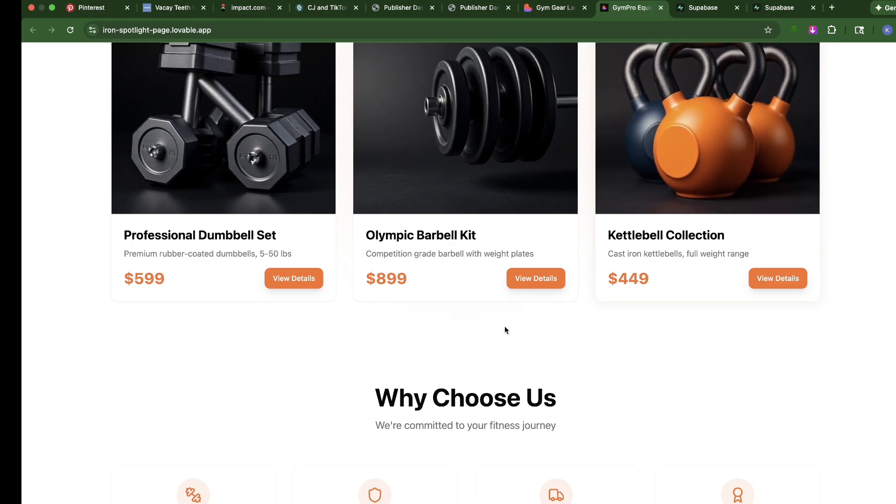
Review the Why Choose Us cards, athlete testimonials and footer, and try the footer's Contact Us link
scroll(529, 320, "down", 5)
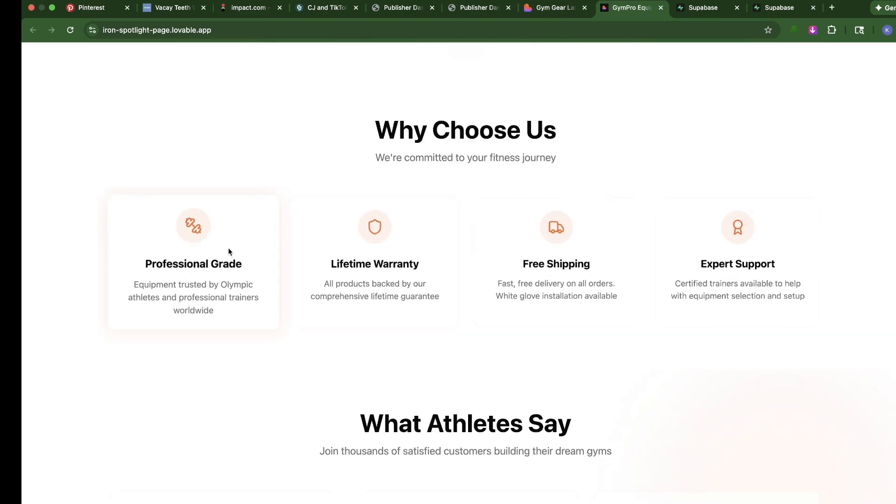
scroll(355, 336, "down", 5)
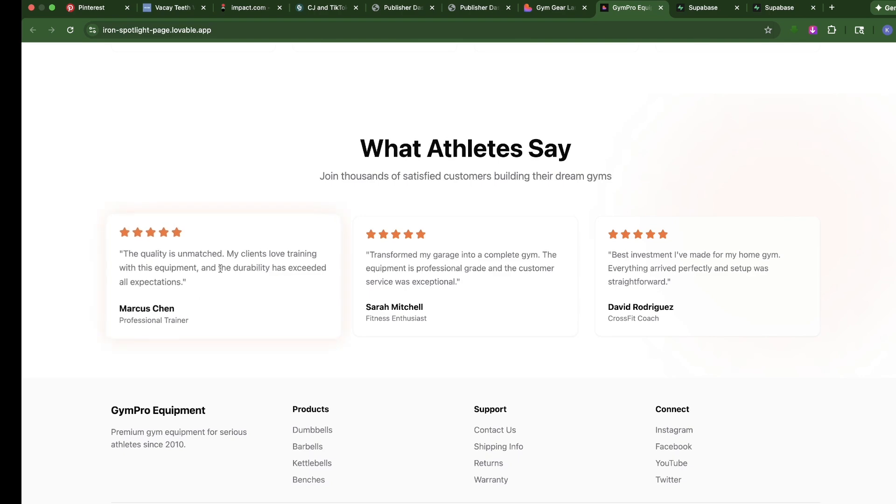
scroll(210, 278, "up", 10)
scroll(429, 380, "down", 10)
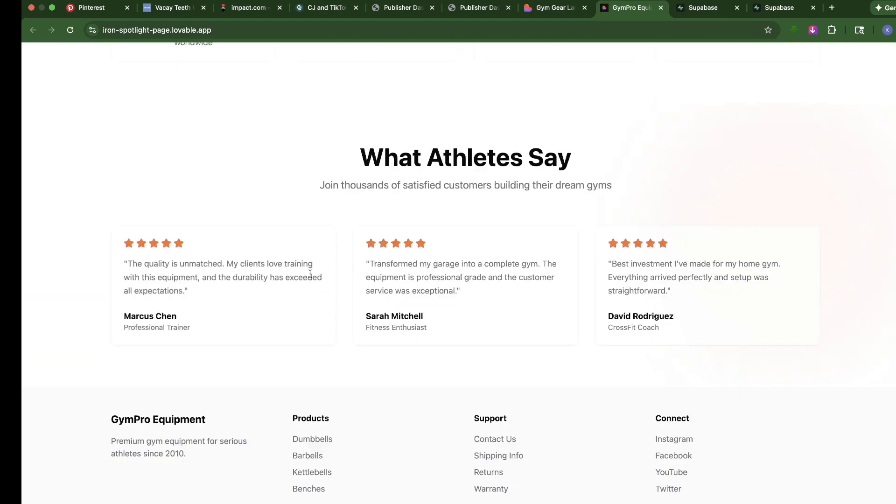
left_click(505, 441)
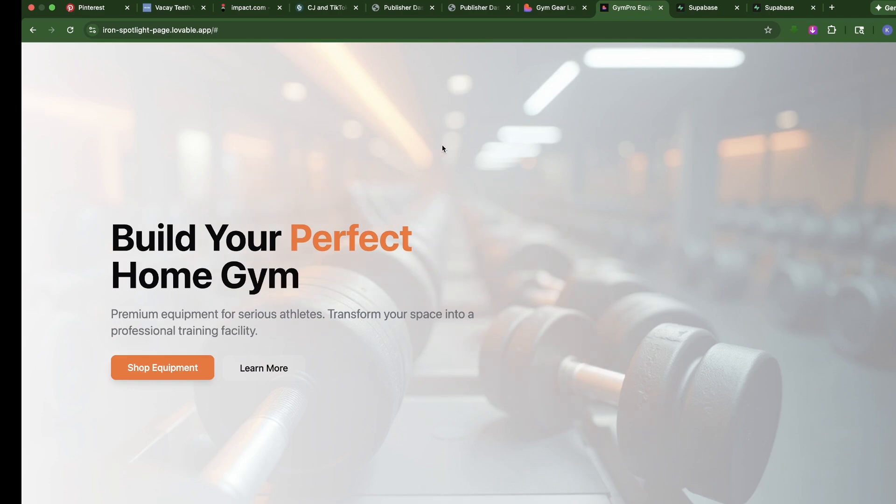
Return to the Gym Gear Landing project in Lovable and open its integrations management page
key("ctrl+shift+Tab")
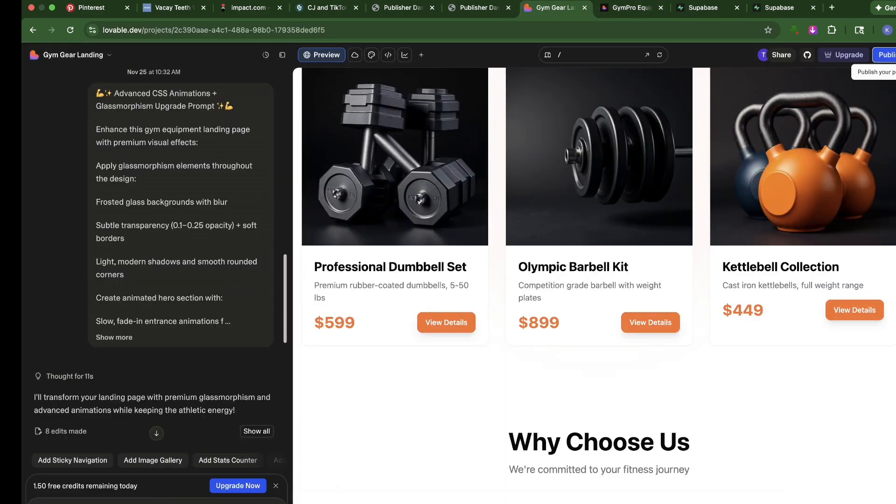
left_click(42, 503)
mouse_move(118, 487)
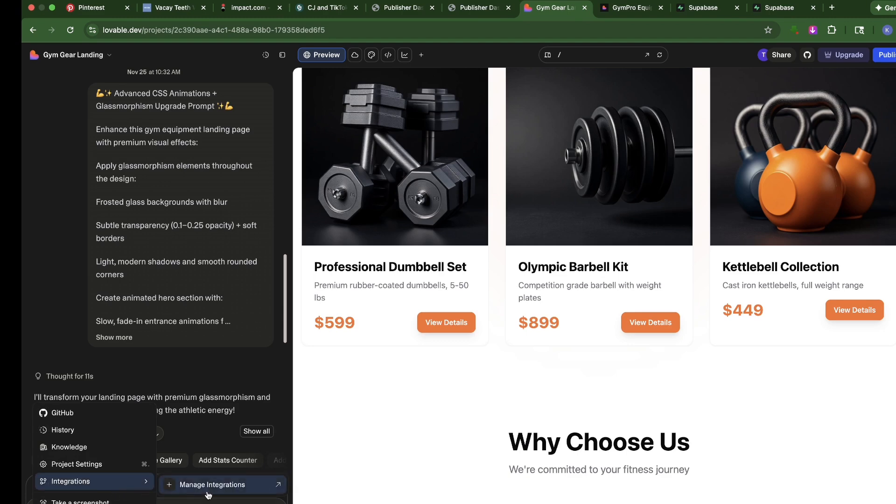
left_click(239, 486)
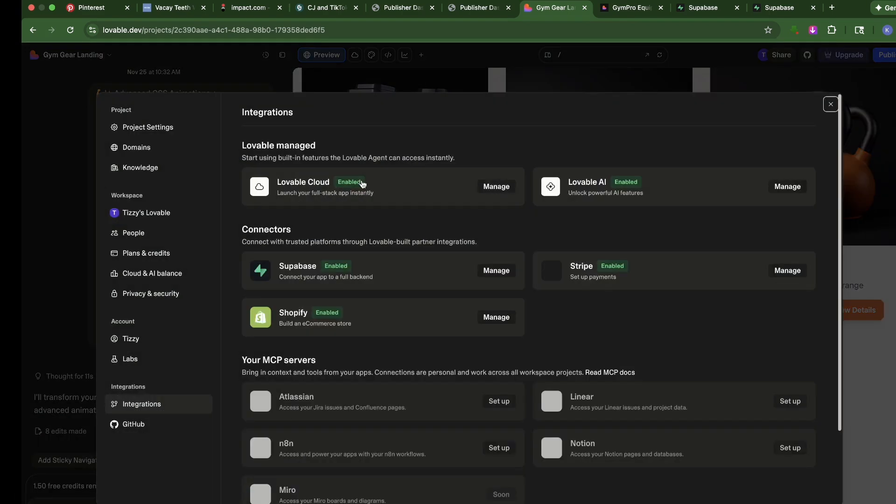
Start connecting Supabase to the Lovable workspace and create a free personal Supabase organization named gaha
left_click(498, 270)
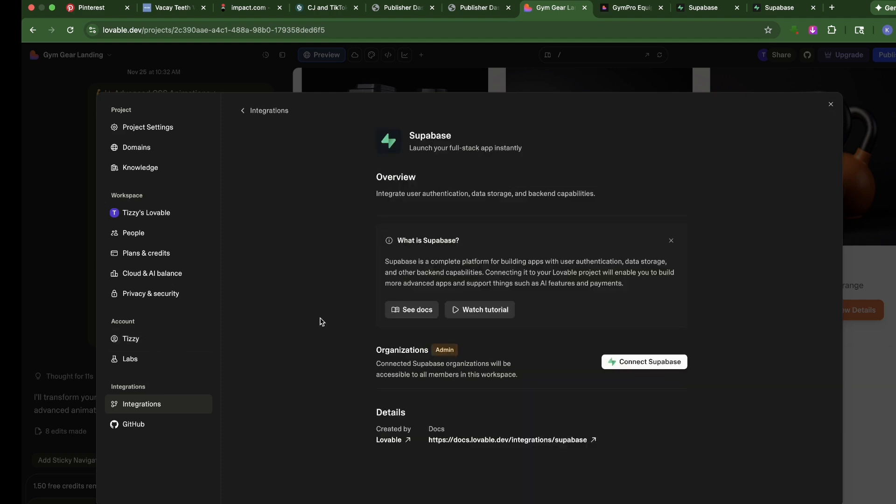
left_click(635, 362)
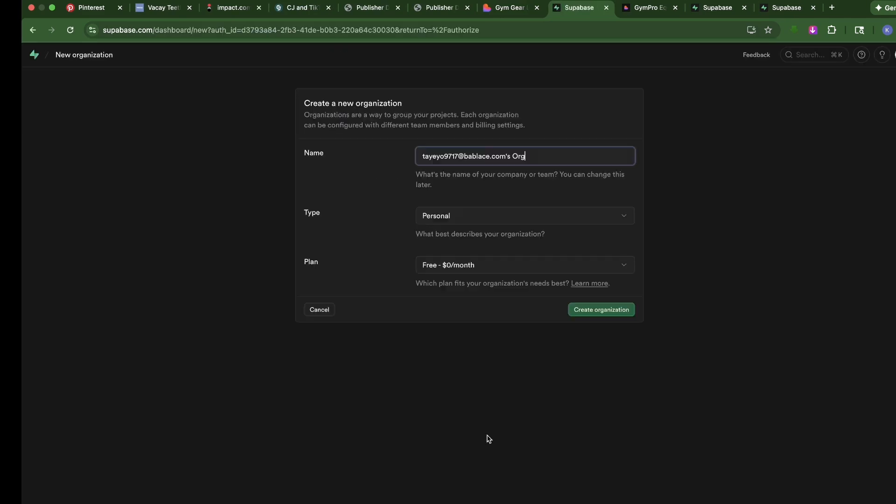
left_click(518, 156)
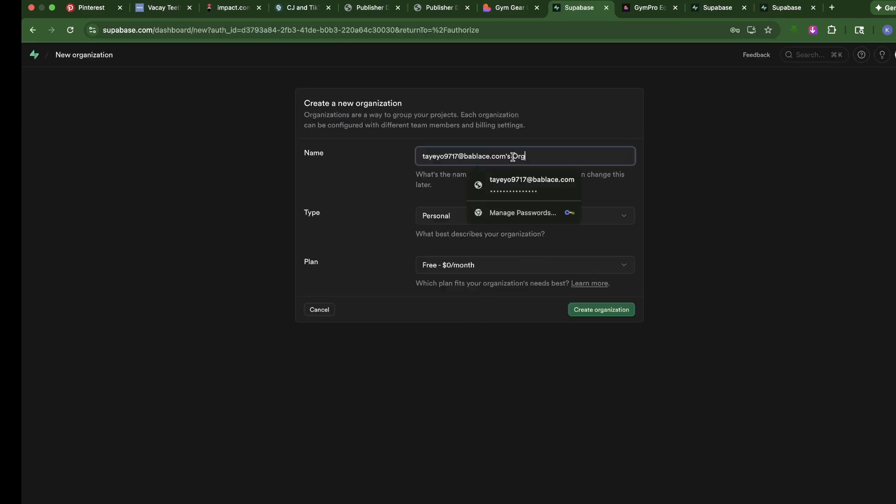
triple_click(516, 157)
key("BackSpace")
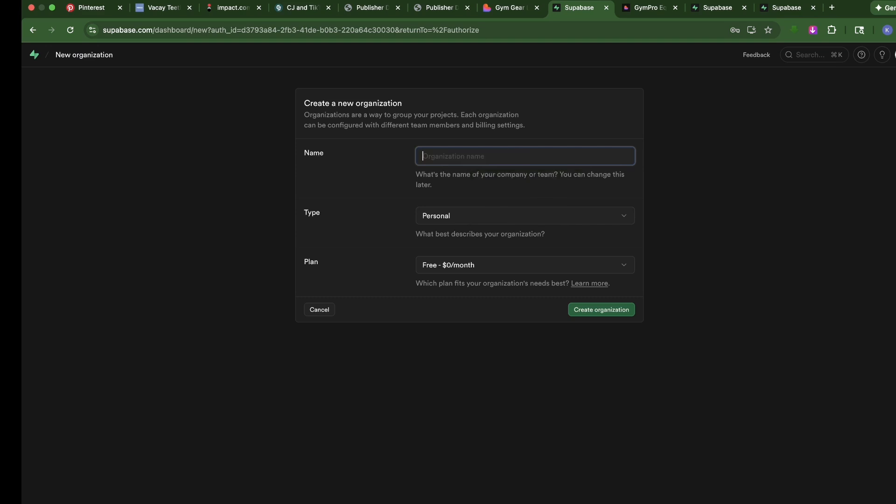
type("g")
left_click(593, 312)
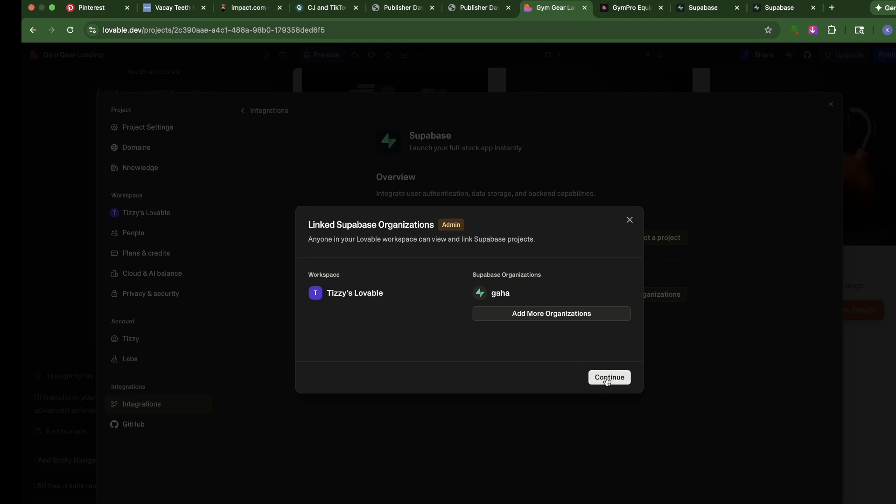
Create a Supabase project named New Contact in the gaha organization, with a database password and the Americas region
left_click(608, 378)
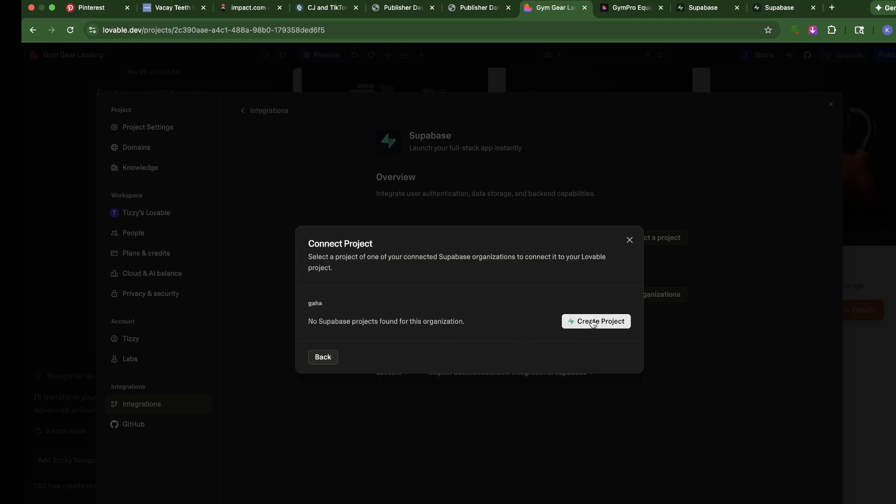
left_click(594, 323)
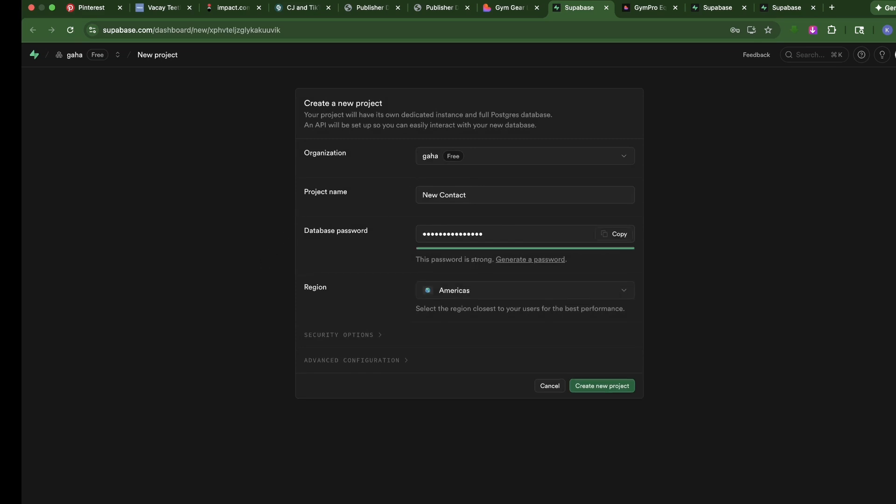
left_click(598, 386)
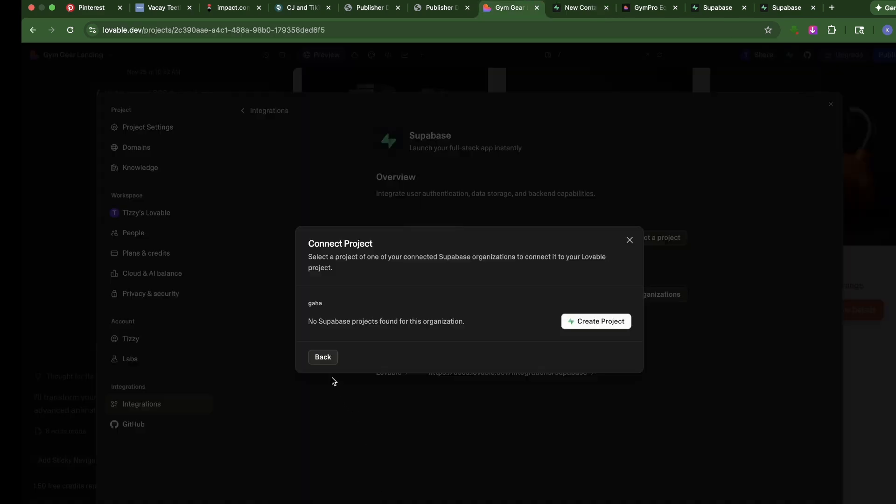
Reload the Gym Gear Landing project, connect the New Contact Supabase project to it and close the integration settings
left_click(326, 362)
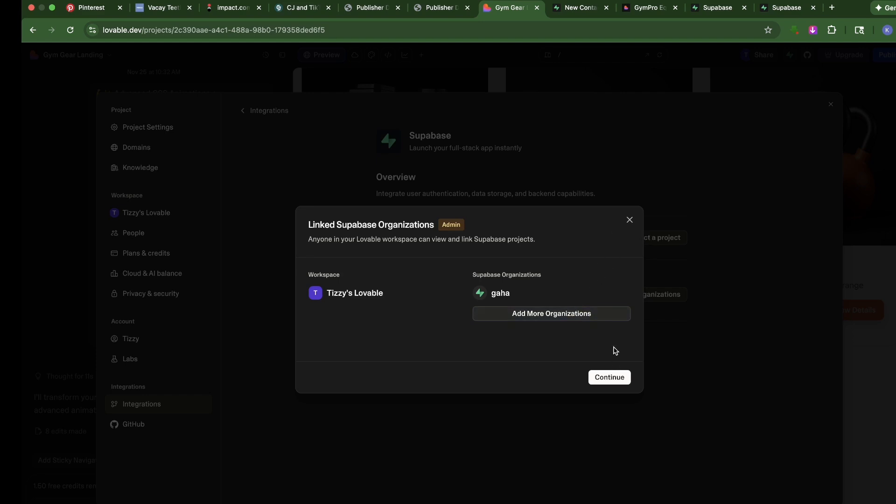
left_click(610, 378)
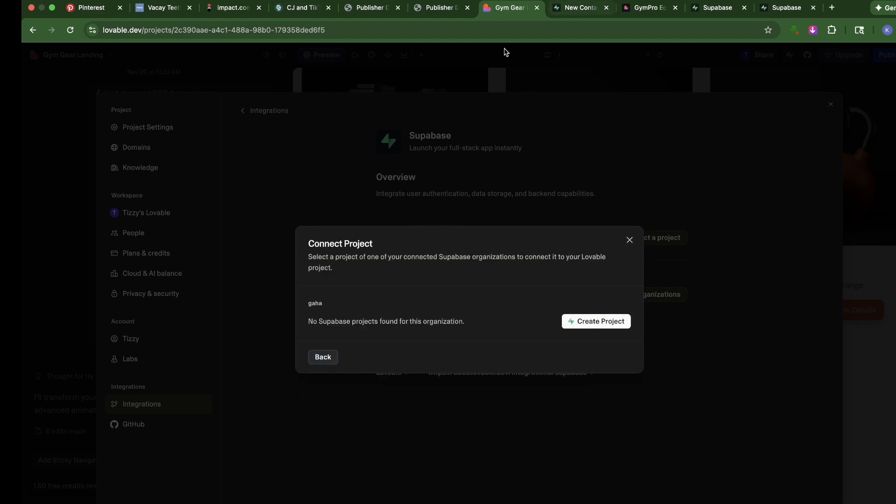
left_click(629, 241)
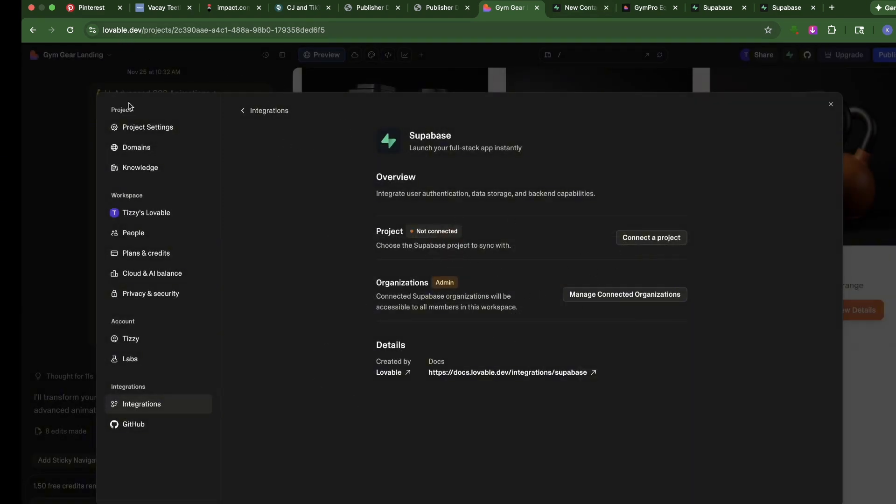
left_click(70, 30)
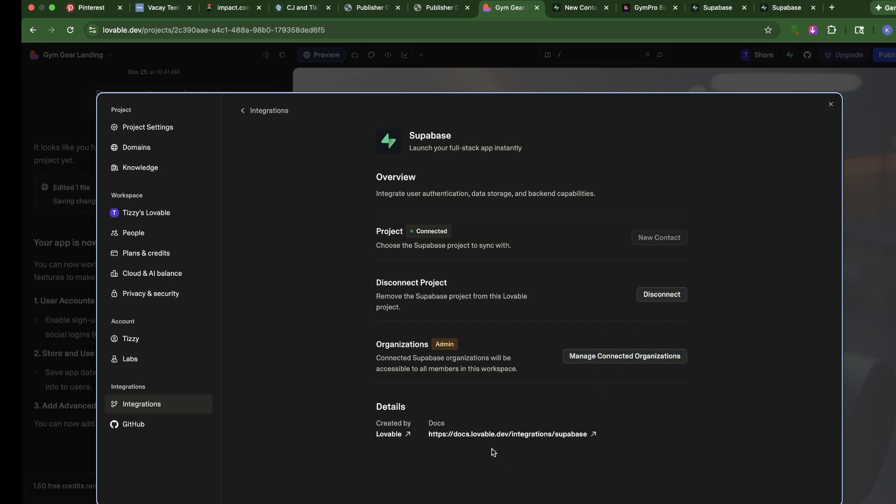
left_click(463, 84)
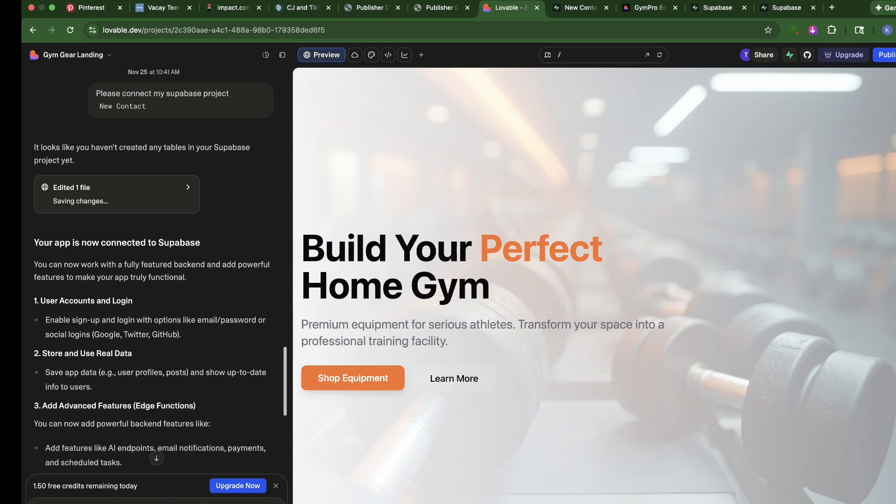
Prompt Lovable to "Add a contact form and connect it to Supabase" and allow the database modification
left_click(156, 459)
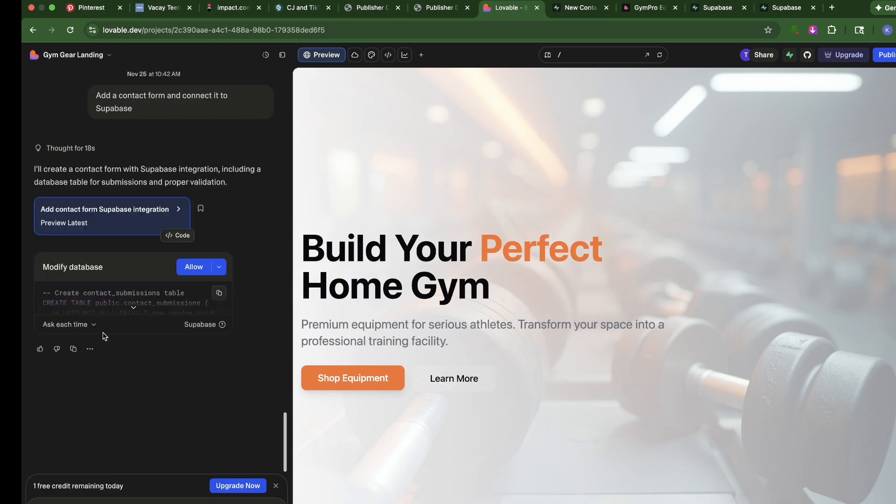
left_click(194, 267)
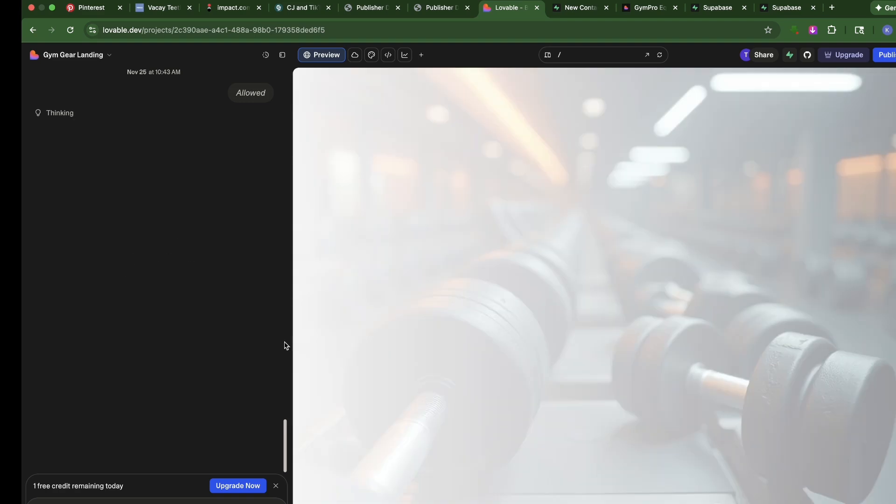
Look through the preview's product and Why Choose Us sections, and check the table count on the New Contact Supabase dashboard
scroll(536, 309, "down", 20)
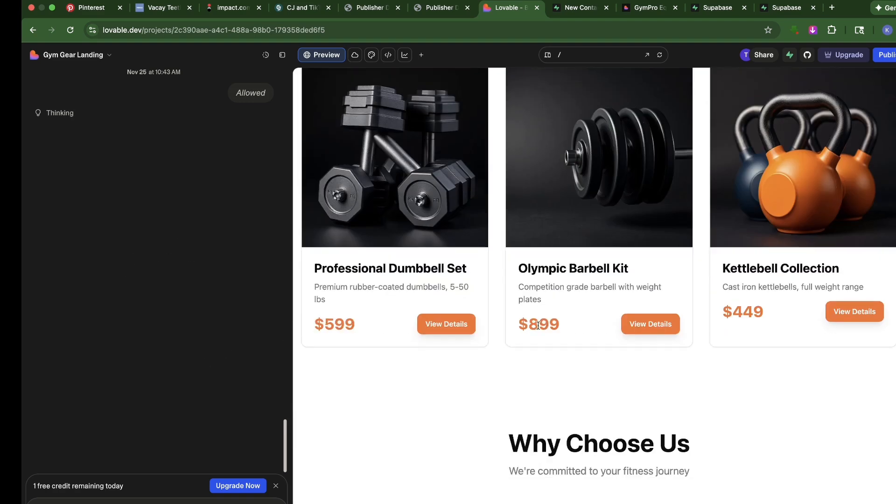
scroll(536, 334, "down", 5)
scroll(537, 332, "up", 12)
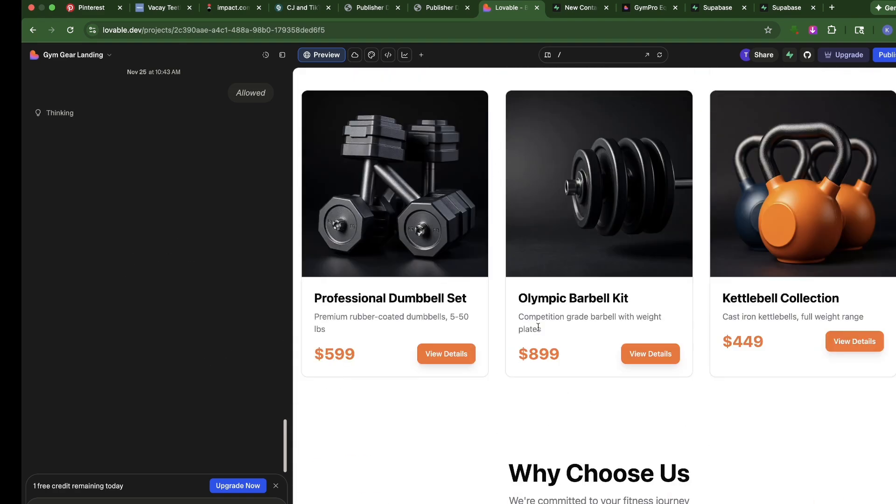
scroll(539, 329, "down", 3)
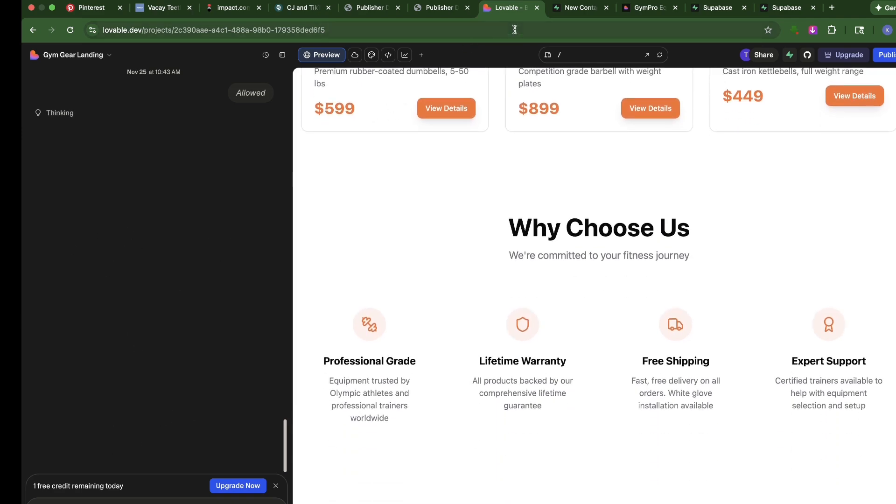
left_click(561, 10)
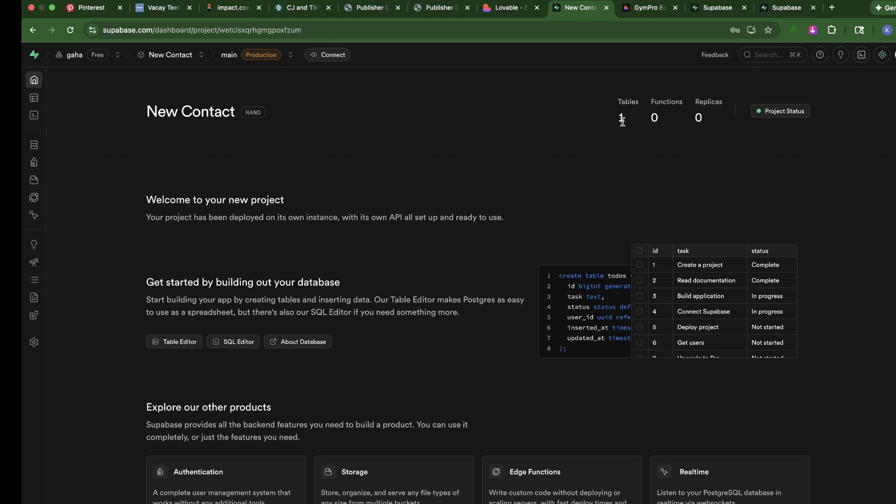
left_click(502, 8)
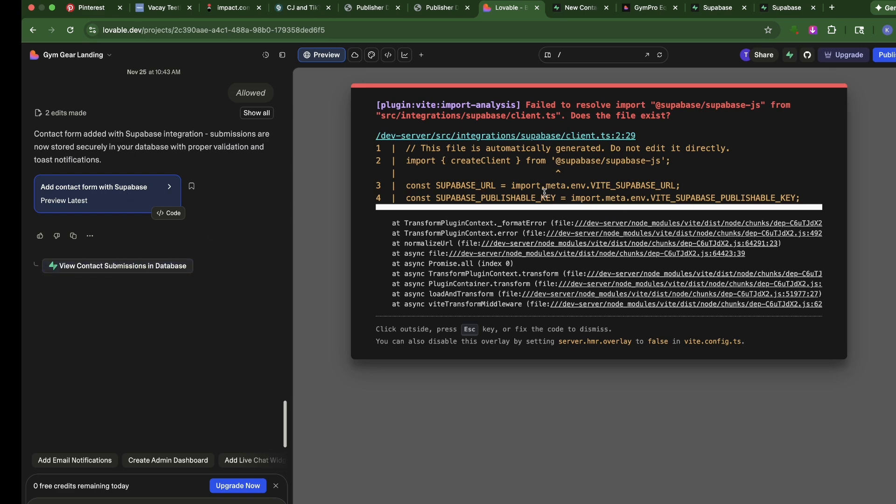
Open the contact submissions database in the Supabase Table Editor, and view the new table form without creating one
left_click(112, 268)
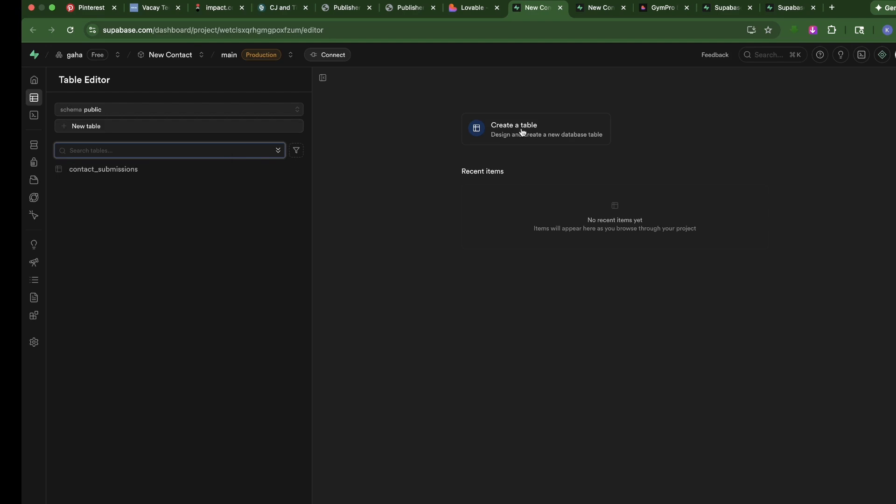
left_click(526, 133)
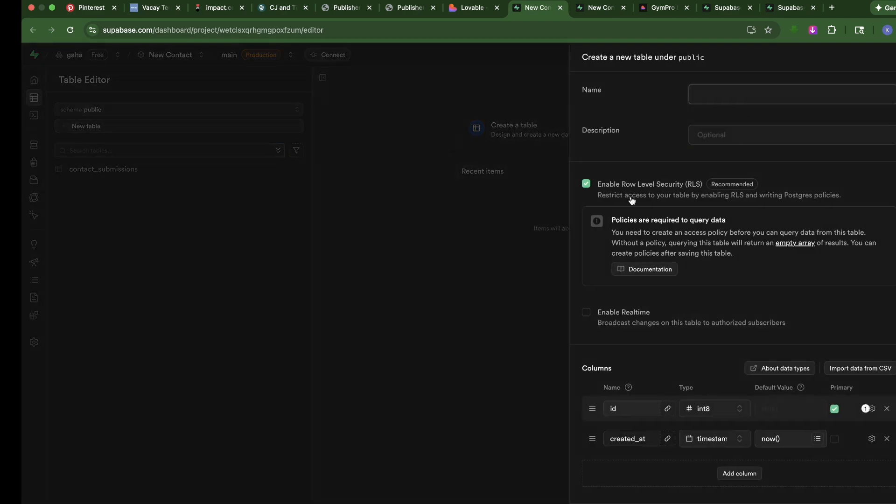
left_click(497, 273)
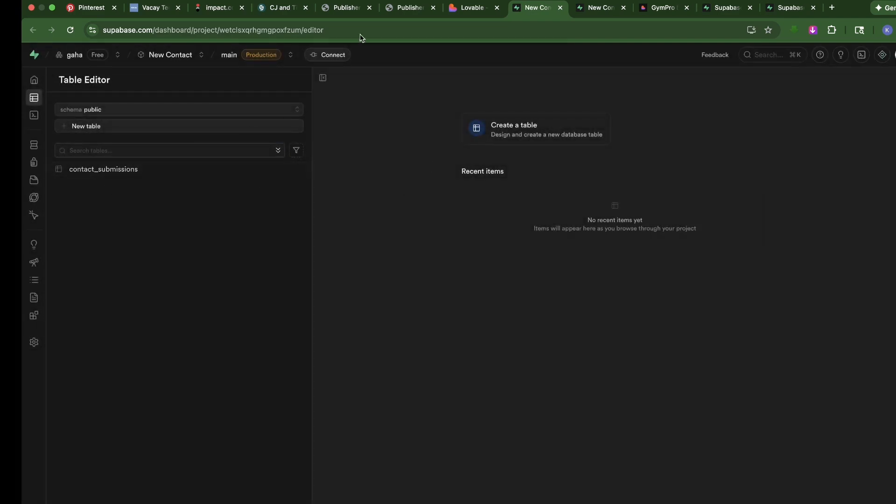
Publish the updated gym site from Lovable and view the Get In Touch form on the live page
left_click(472, 8)
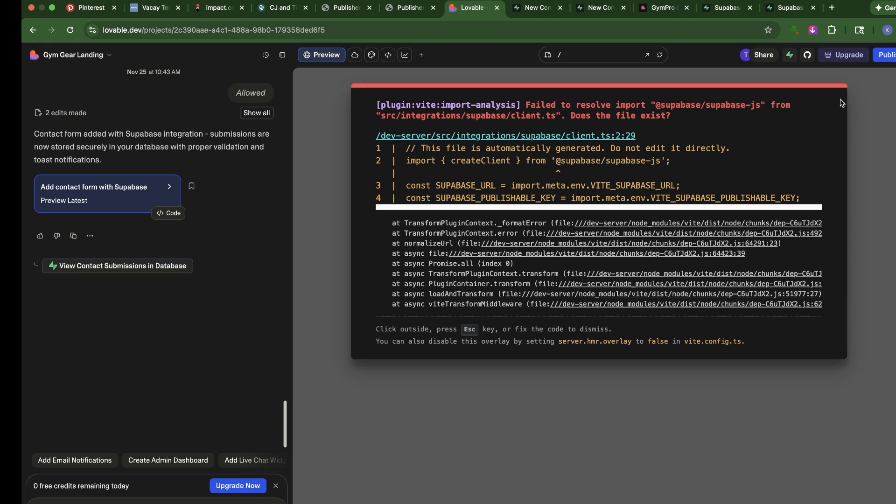
left_click(884, 54)
left_click(867, 183)
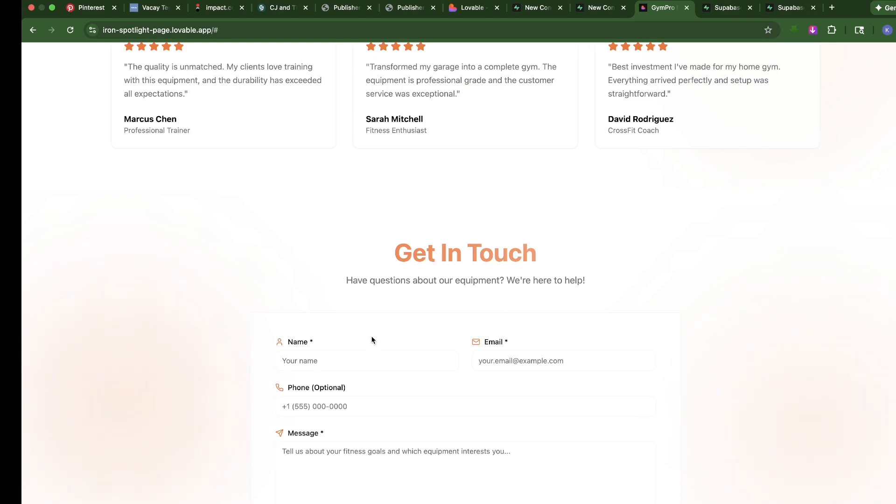
scroll(397, 318, "down", 4)
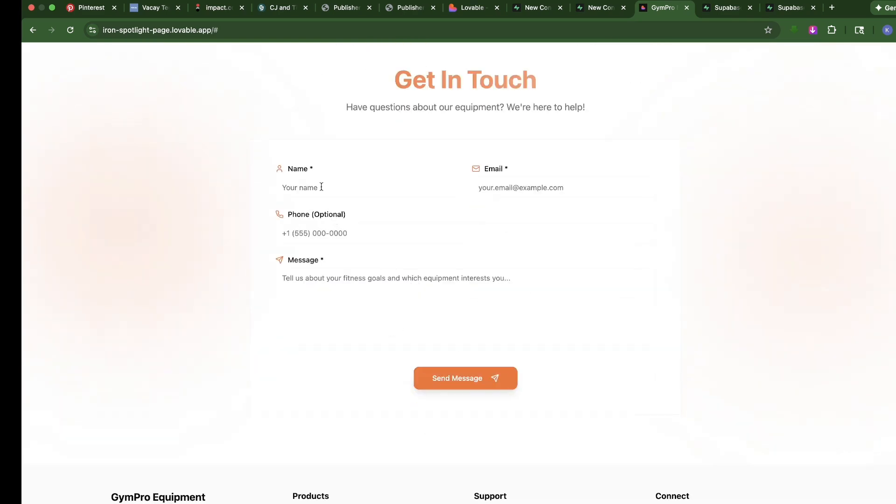
Fill in the live contact form with a name, e-mail, phone number and the message "Can we talk?", and send it
left_click(481, 12)
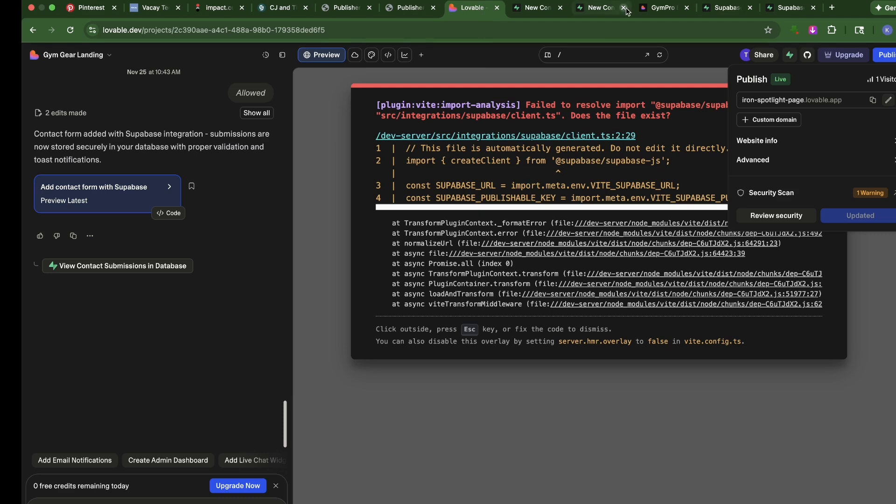
left_click(649, 10)
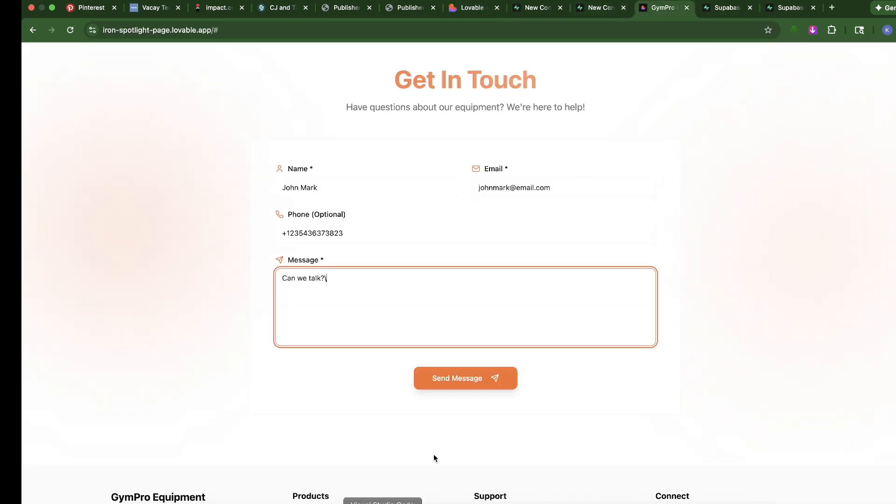
left_click(449, 372)
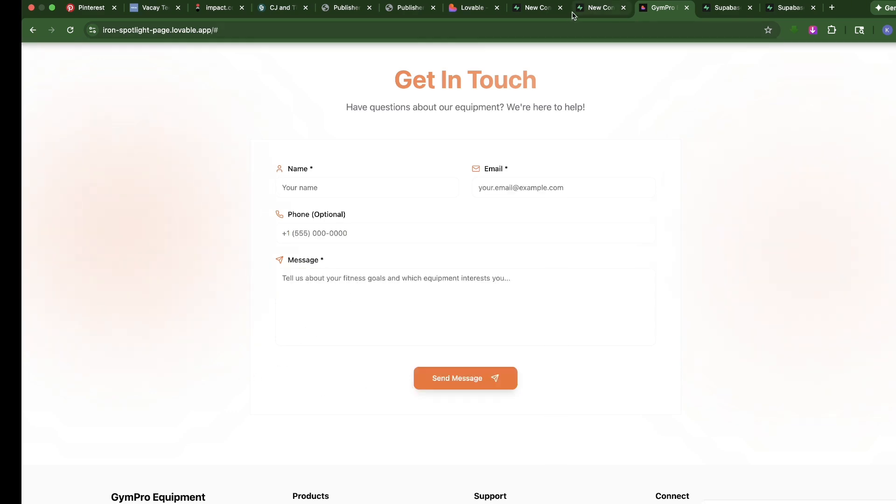
Reload the Supabase Table Editor and examine the submitted entry in the contact_submissions table
left_click(584, 12)
left_click(541, 10)
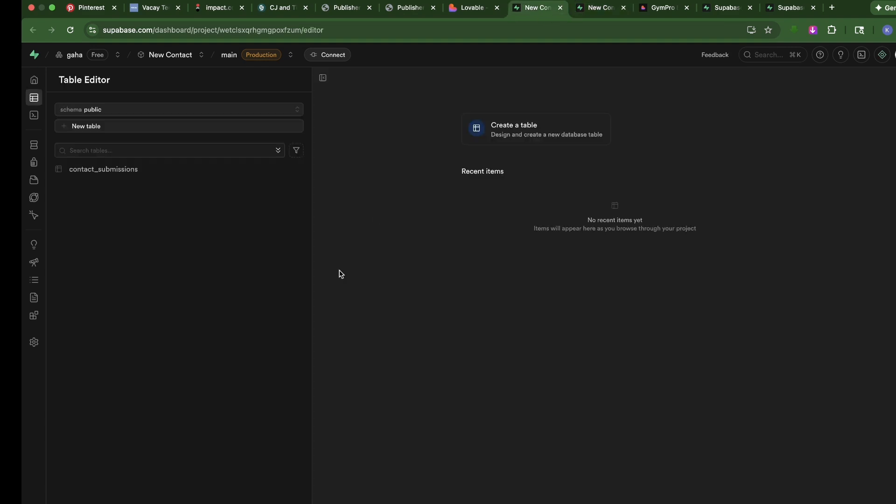
left_click(70, 30)
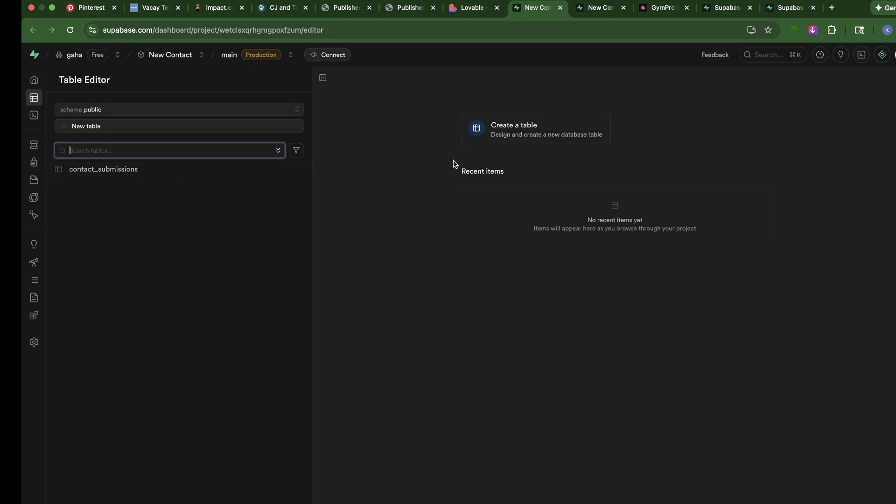
left_click(91, 171)
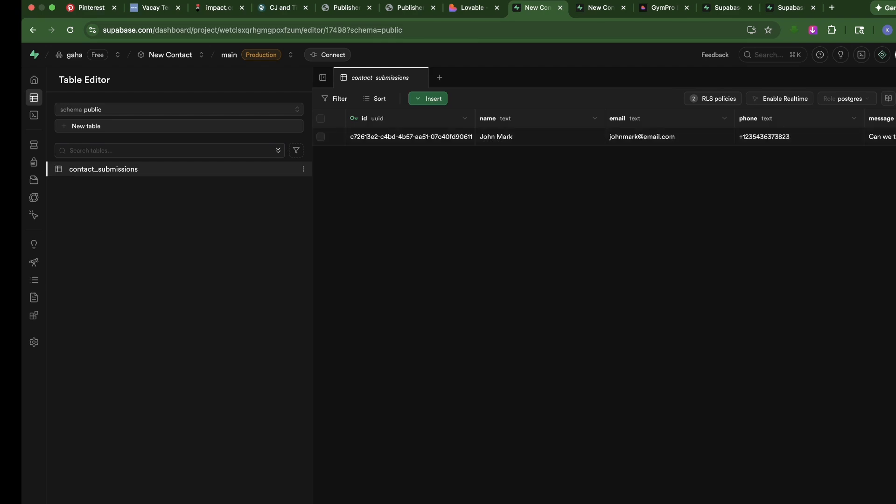
scroll(791, 494, "right", 5)
Return to the Lovable project, dismiss the publishing options and look through the suggested follow-up features
left_click(472, 7)
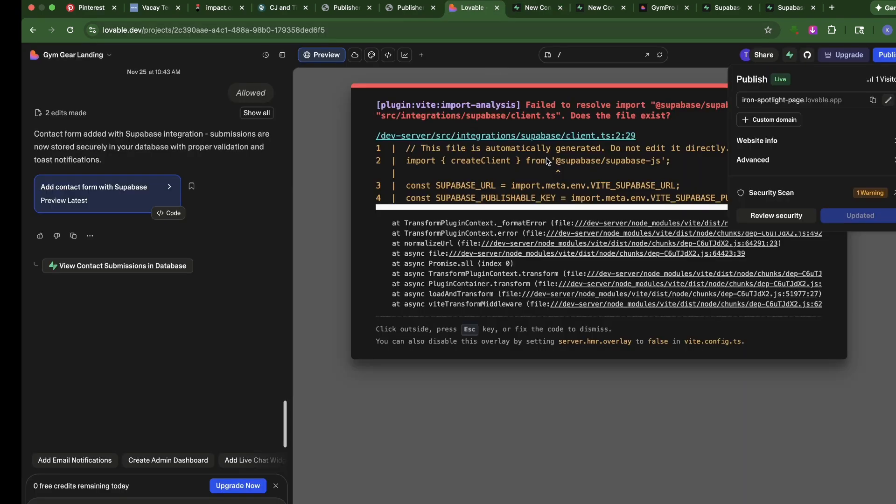
left_click(341, 98)
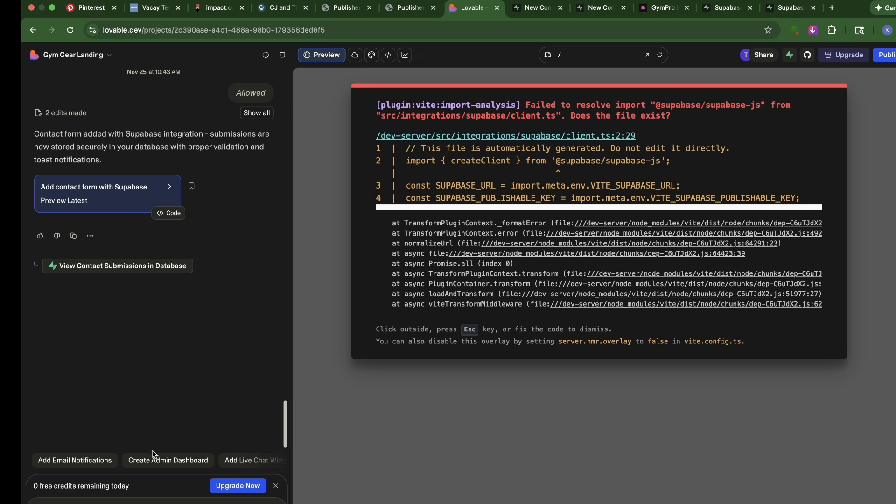
scroll(154, 460, "right", 2)
scroll(153, 465, "left", 2)
scroll(180, 465, "right", 2)
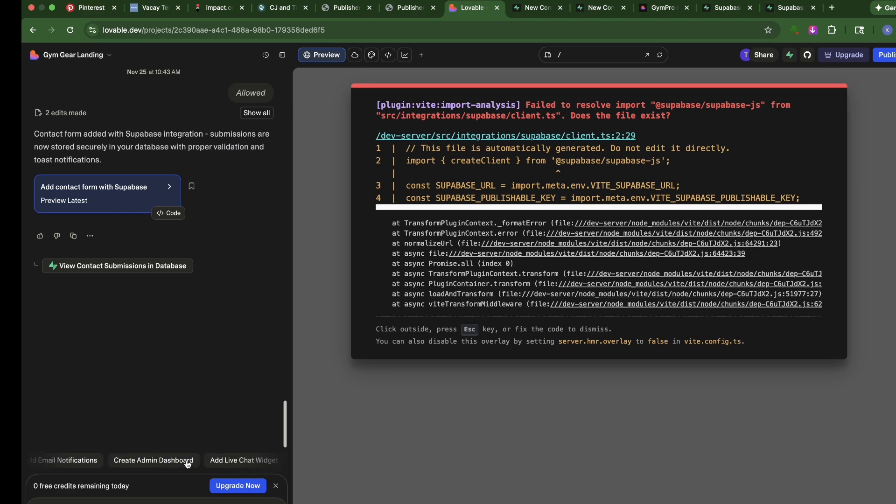
Review the custom domain options for the published site and the Pro upgrade needed for a new domain, without upgrading
left_click(890, 56)
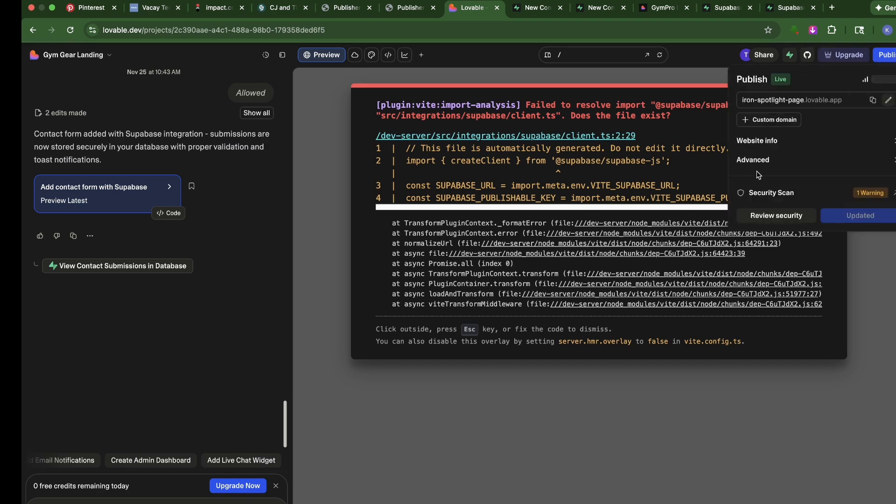
left_click(773, 121)
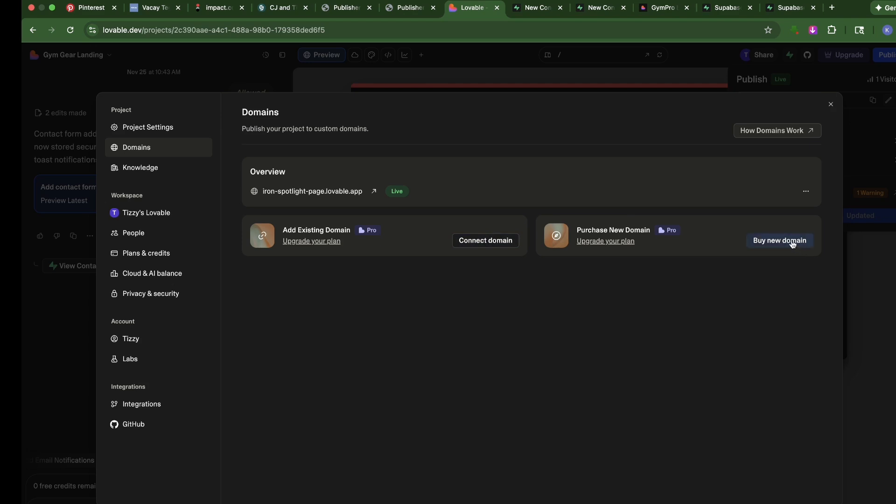
left_click(751, 242)
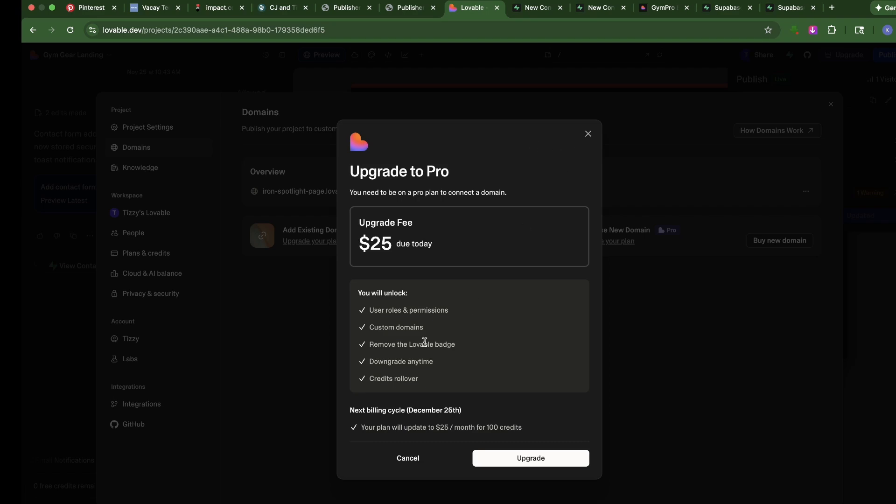
left_click(587, 134)
left_click(101, 75)
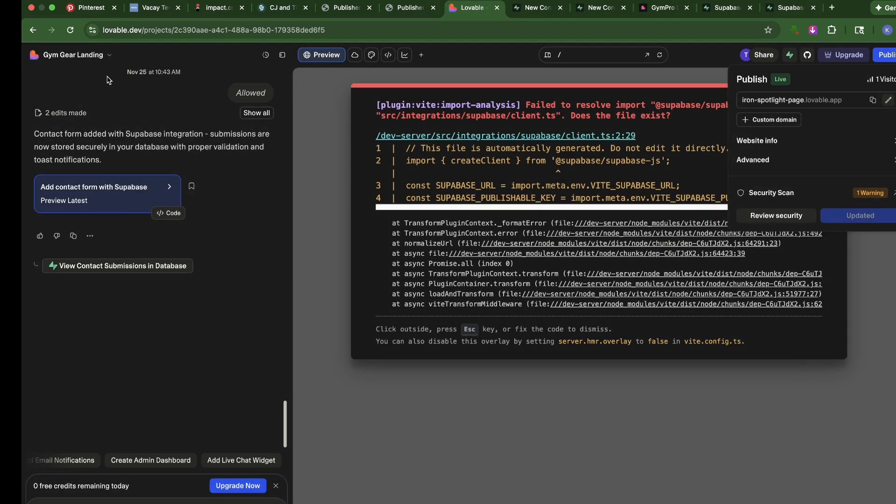